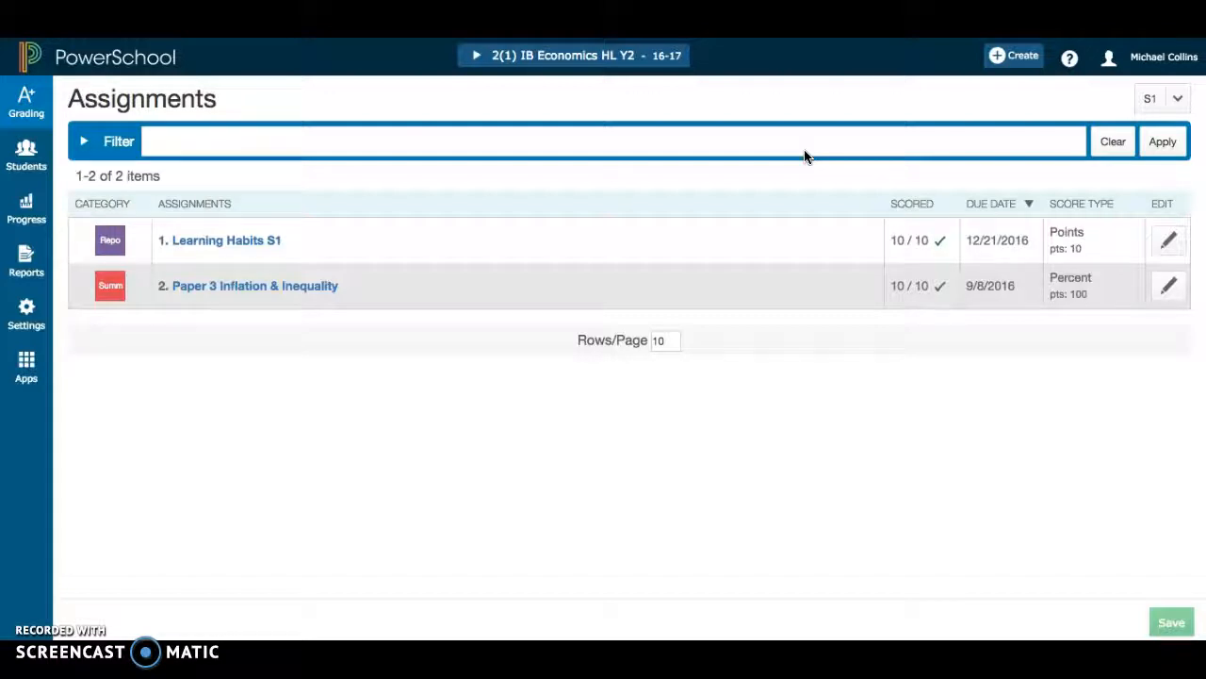
{"action": "left_click", "coordinate": [790, 139]}
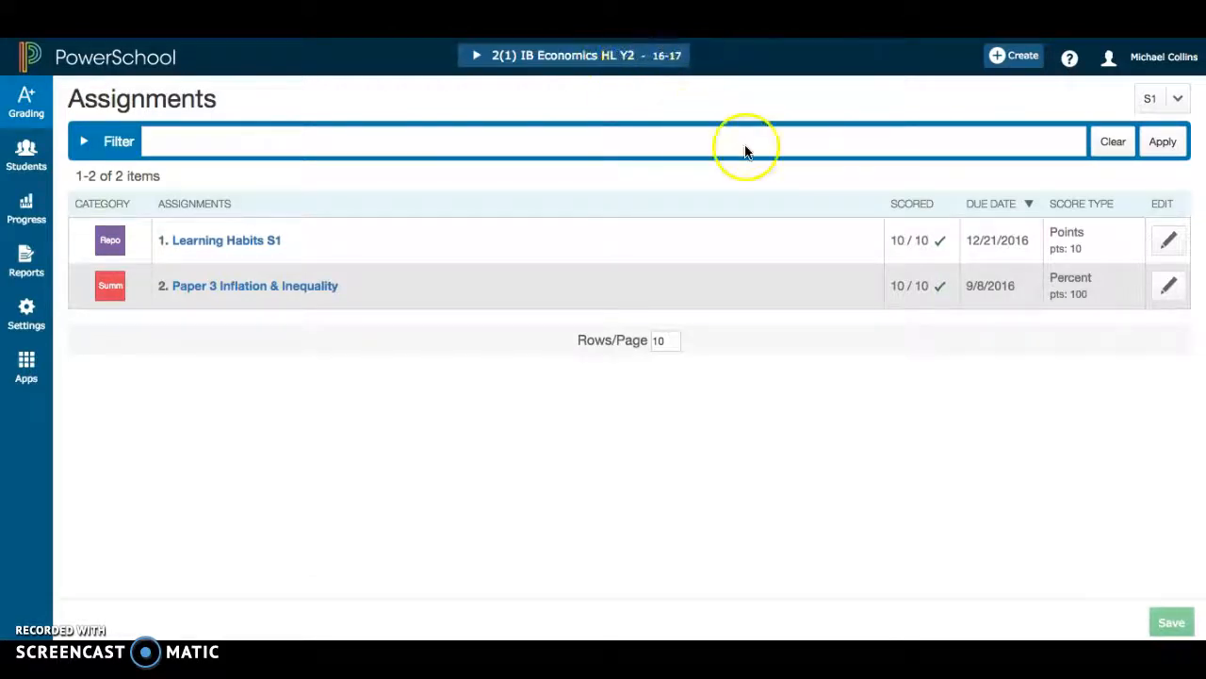
Step: Start a new assignment and include the 3(1) and 6(1) IB Economics HL Y2 classes alongside 2(1)
{"action": "left_click", "coordinate": [1013, 59]}
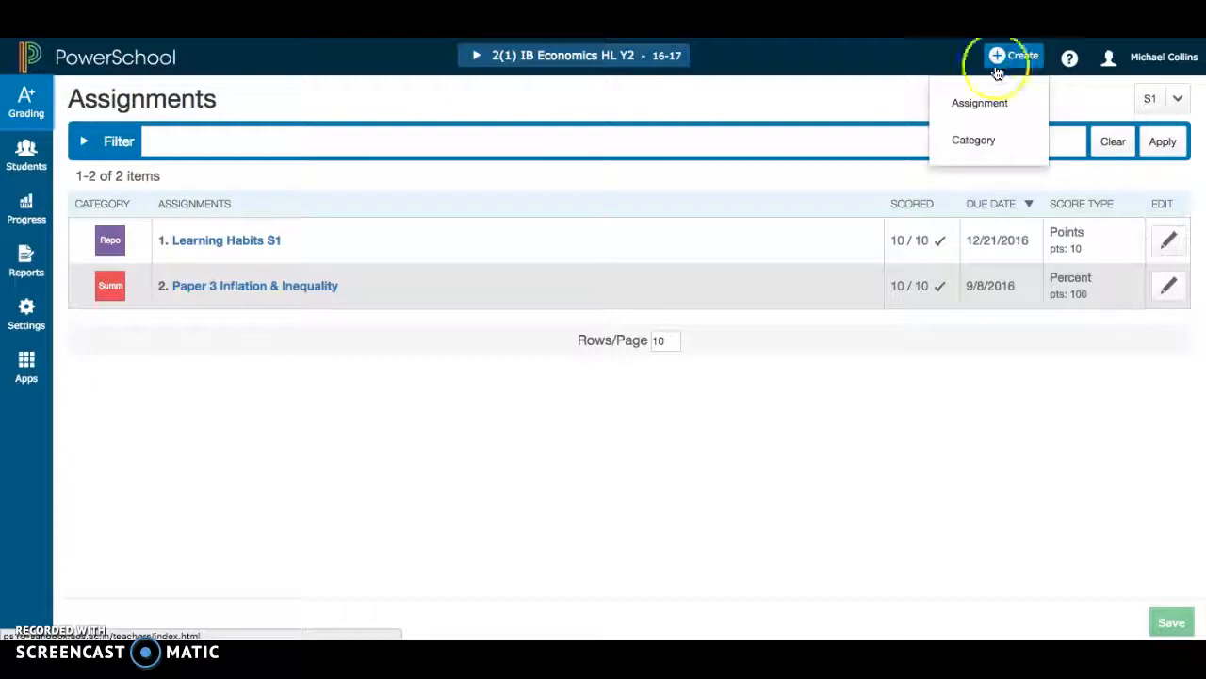
{"action": "left_click", "coordinate": [978, 110]}
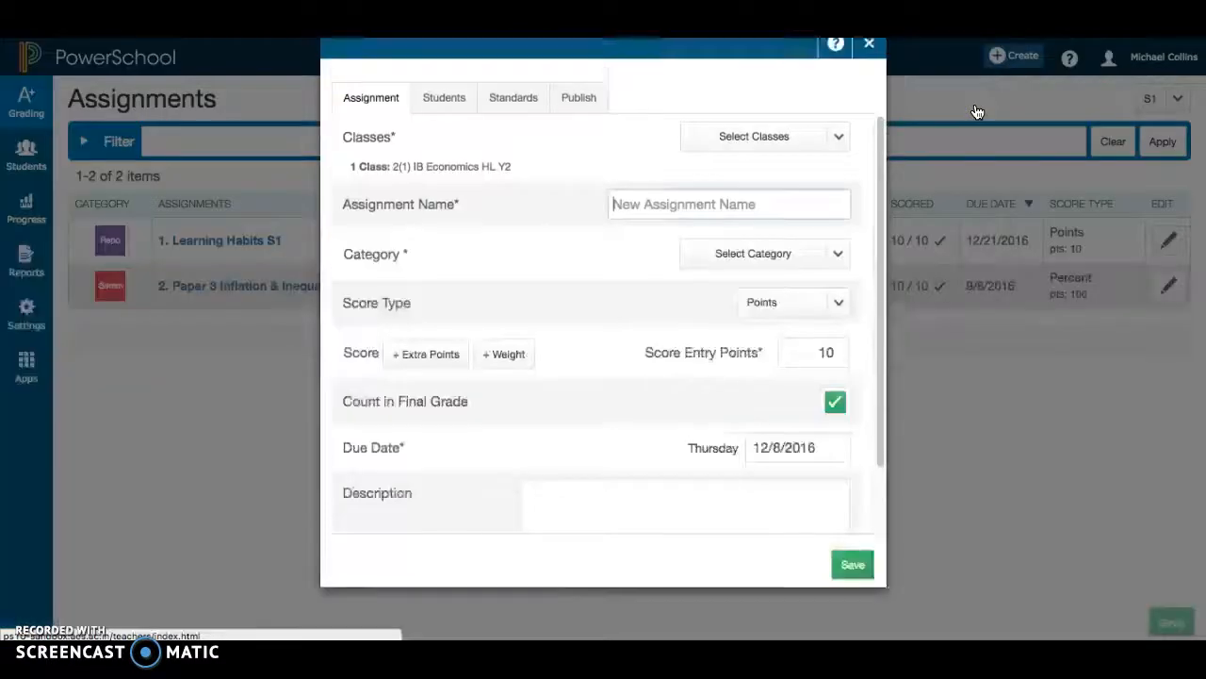
{"action": "left_click", "coordinate": [836, 173]}
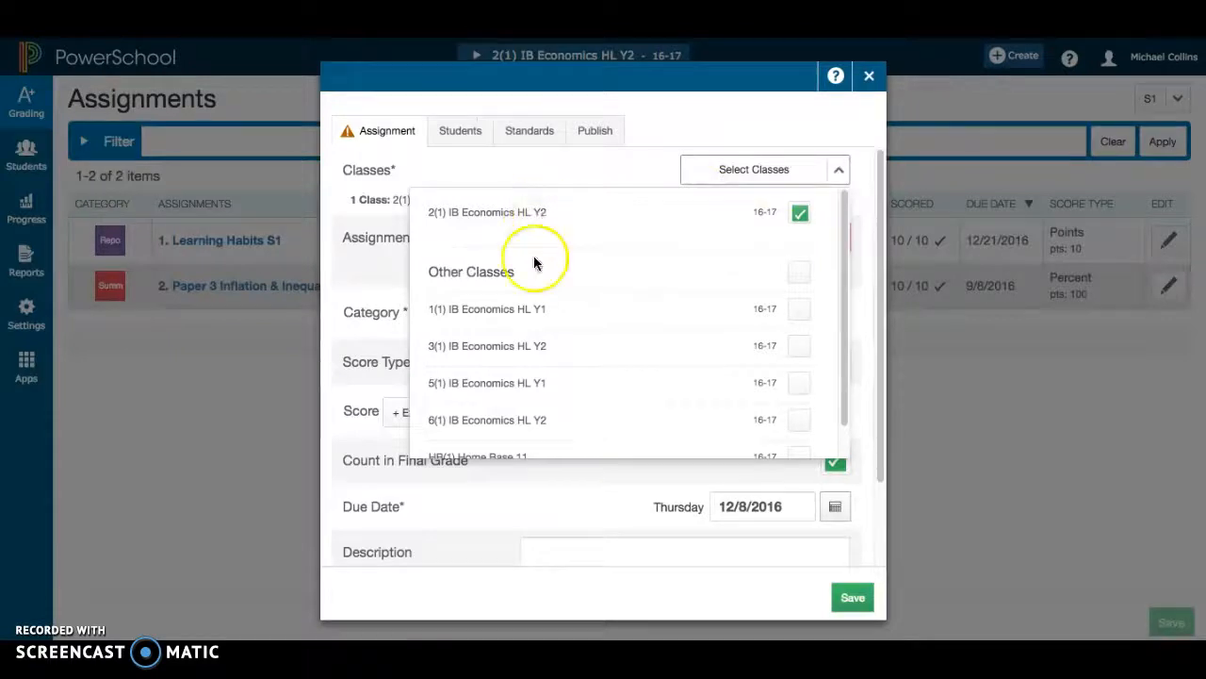
{"action": "left_click", "coordinate": [799, 349]}
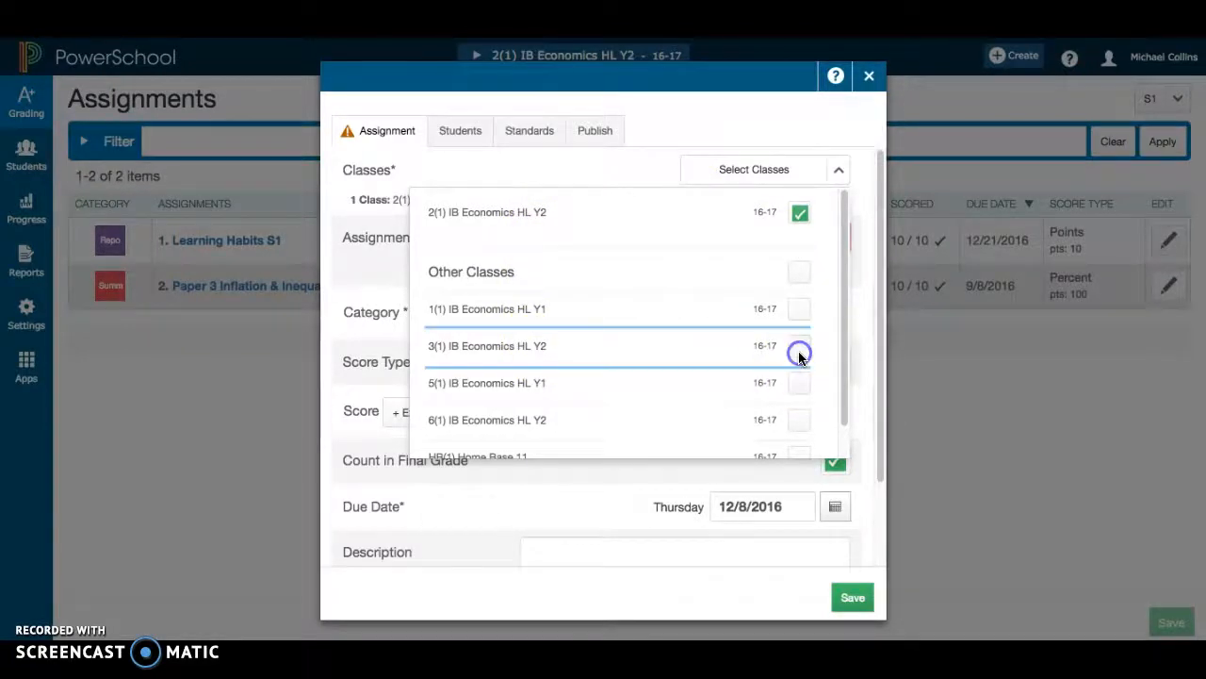
{"action": "left_click", "coordinate": [799, 420]}
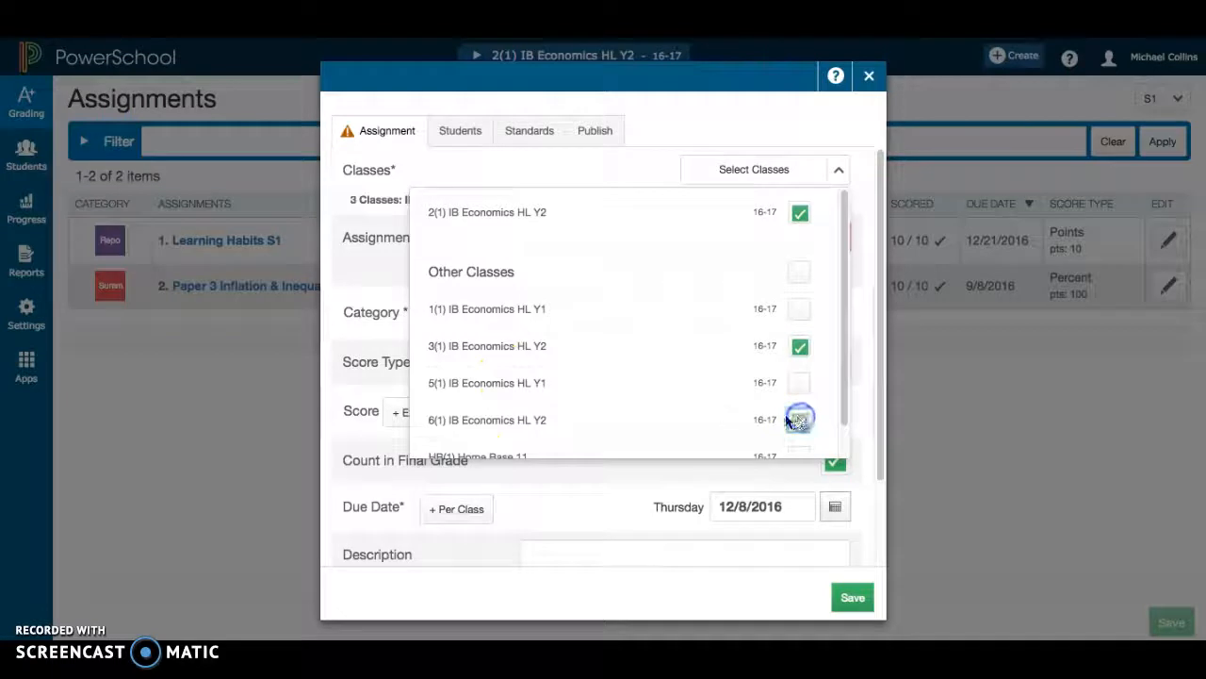
{"action": "scroll", "coordinate": [605, 374], "scroll_direction": "down", "scroll_amount": 3}
{"action": "scroll", "coordinate": [605, 373], "scroll_direction": "up", "scroll_amount": 3}
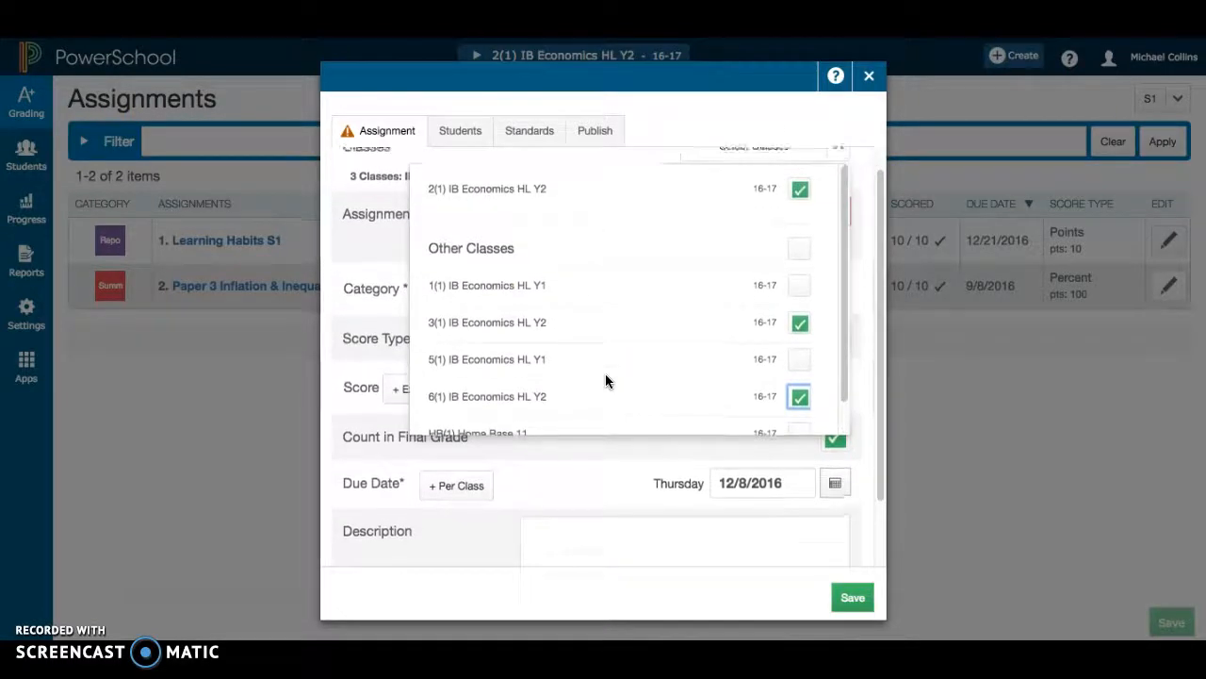
{"action": "left_click", "coordinate": [556, 170]}
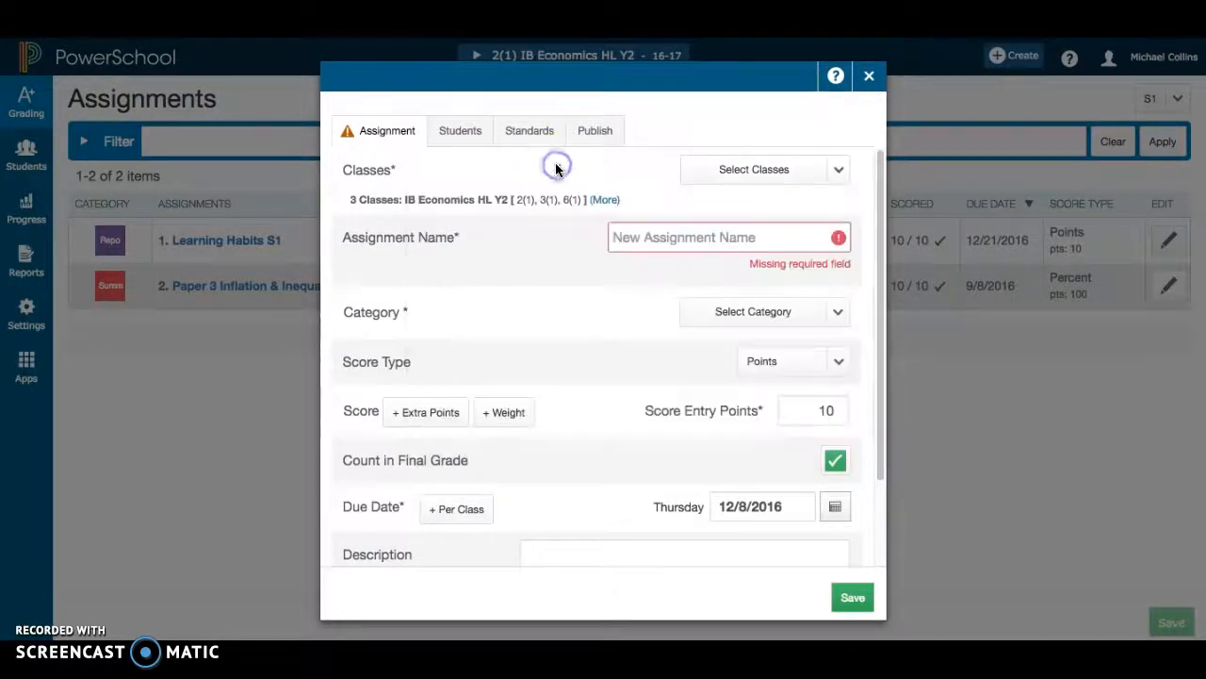
Step: Name the assignment Final Exam and set its category to Exam S1
{"action": "left_click", "coordinate": [625, 238]}
{"action": "type", "text": "Final Exam"}
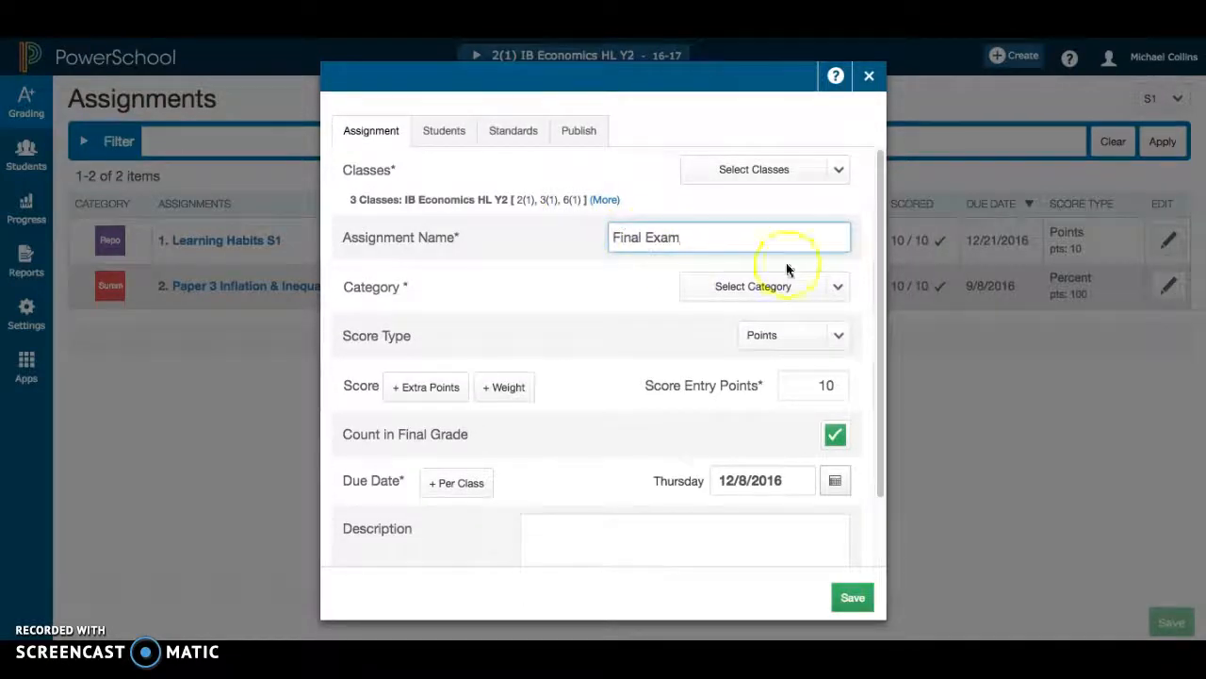
{"action": "left_click", "coordinate": [829, 282]}
{"action": "scroll", "coordinate": [771, 426], "scroll_direction": "down", "scroll_amount": 2}
{"action": "scroll", "coordinate": [771, 426], "scroll_direction": "down", "scroll_amount": 1}
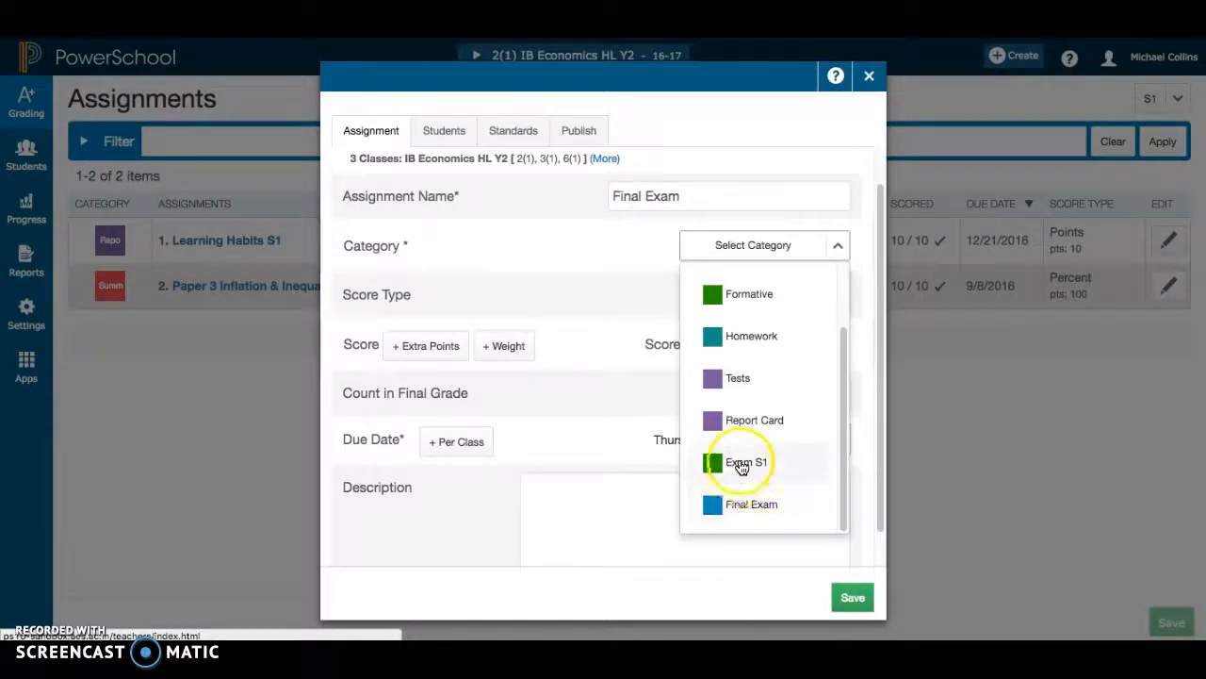
{"action": "left_click", "coordinate": [744, 472]}
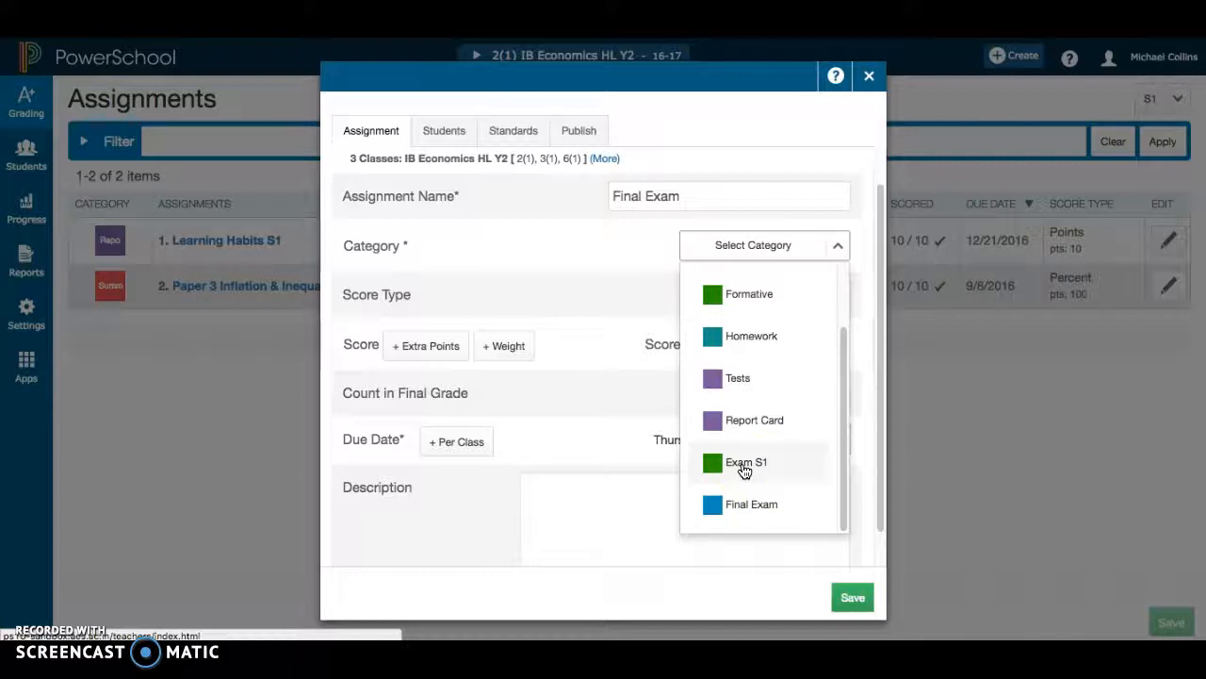
{"action": "left_click", "coordinate": [744, 471]}
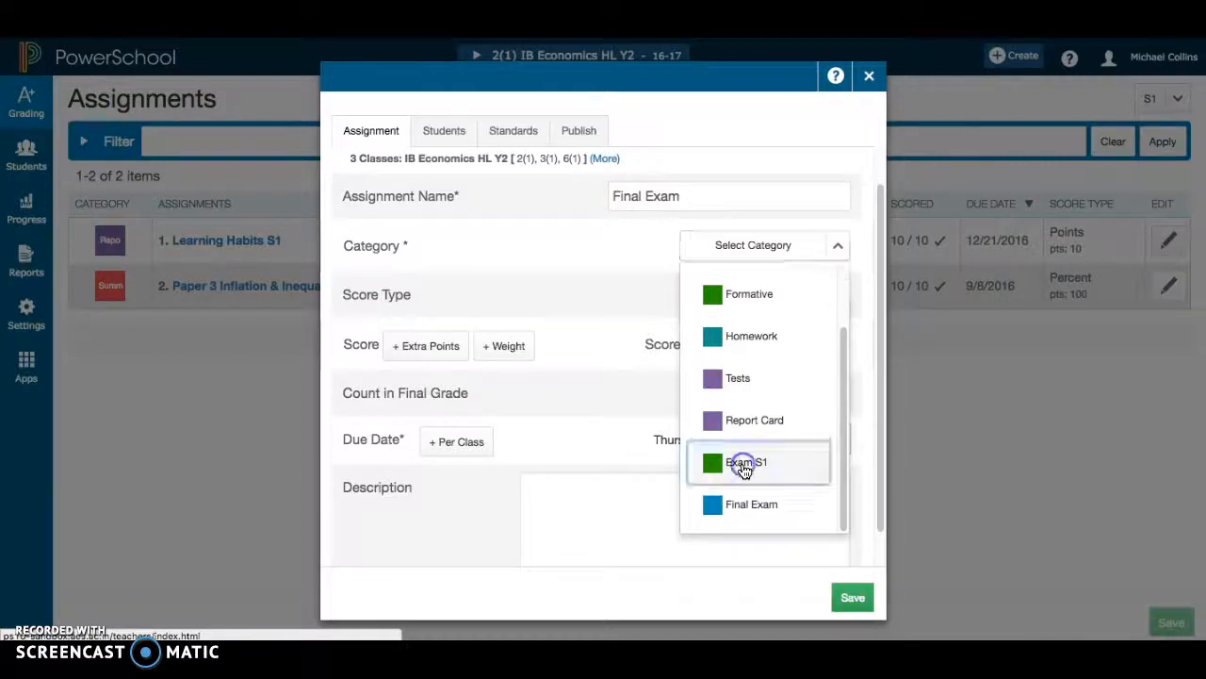
Step: Set the assignment's due date to 12/21/2016
{"action": "left_click", "coordinate": [767, 307]}
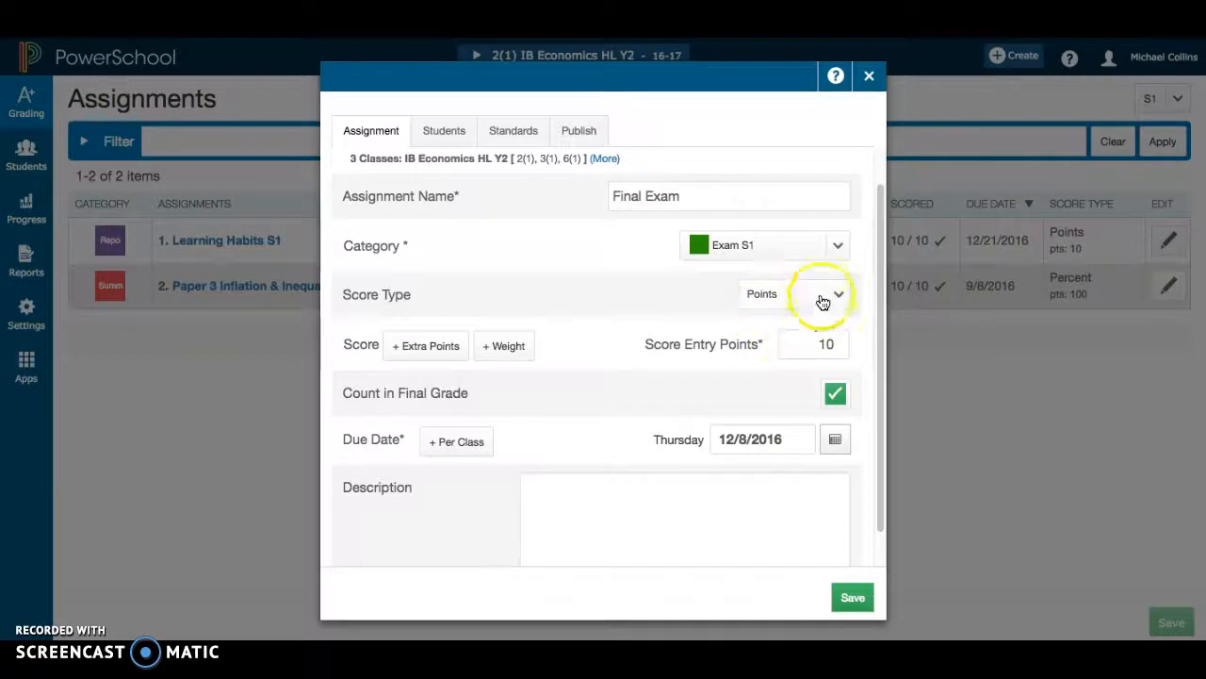
{"action": "left_click", "coordinate": [835, 440]}
{"action": "left_click", "coordinate": [823, 376]}
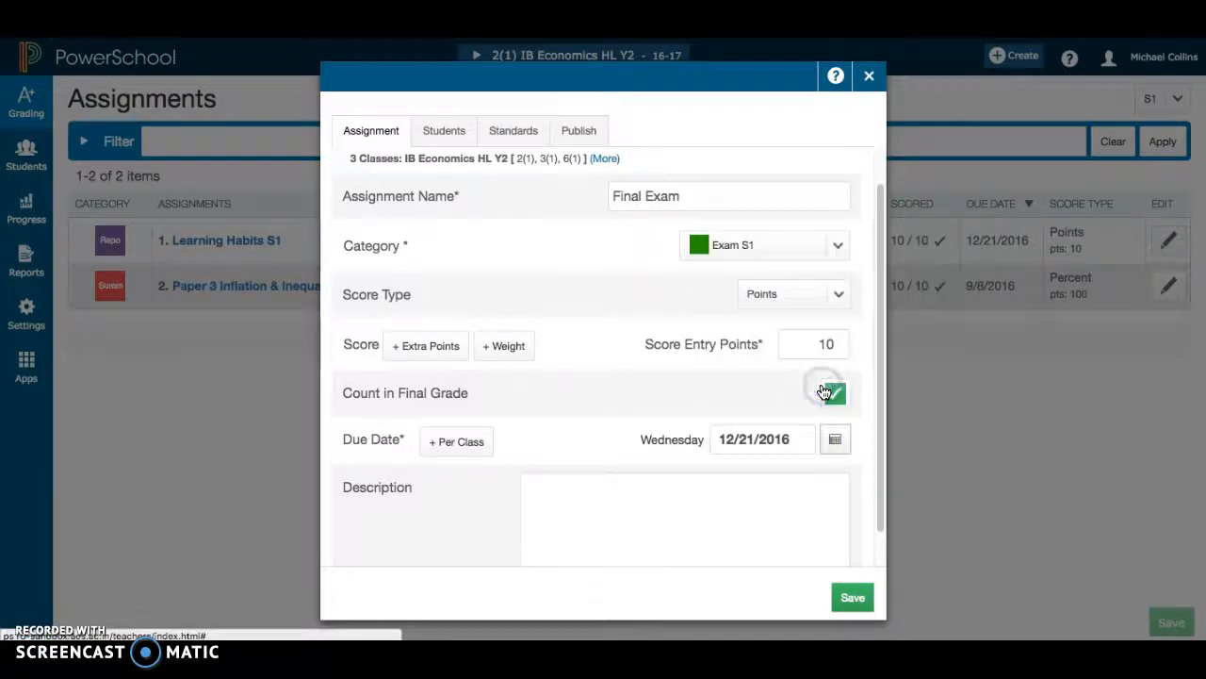
Step: Review the assignment's available standards and publishing choices, keeping Publish Assignment set to Immediately
{"action": "left_click", "coordinate": [510, 138]}
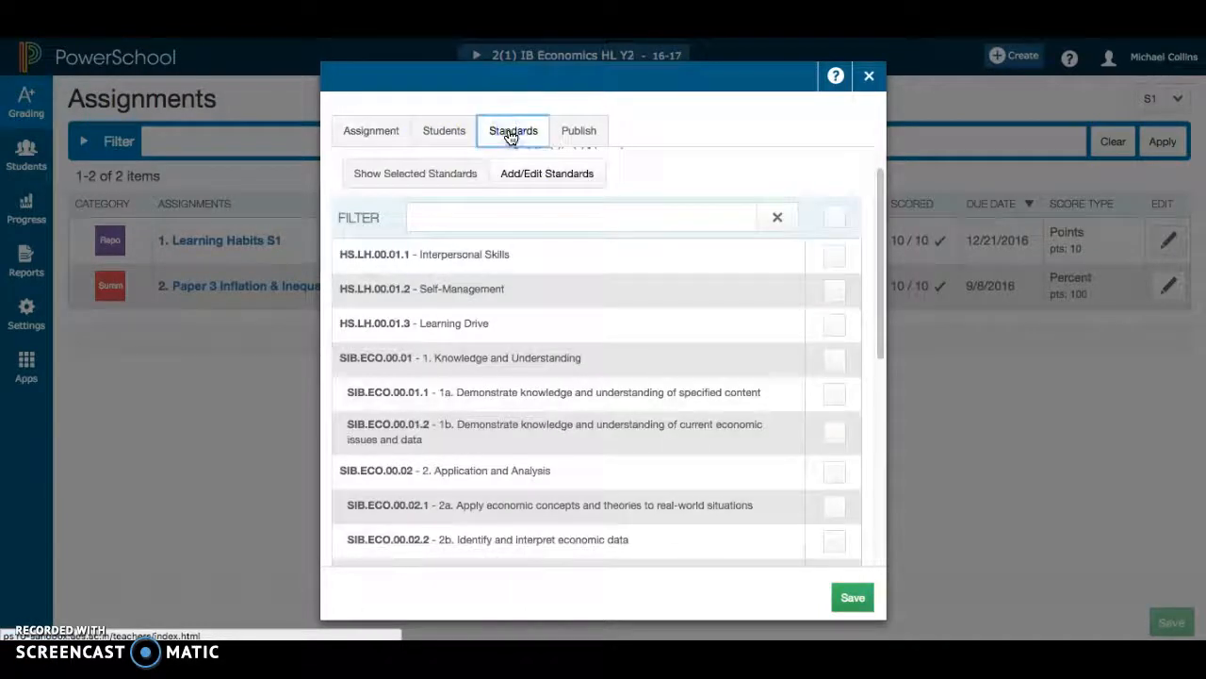
{"action": "left_click", "coordinate": [574, 134]}
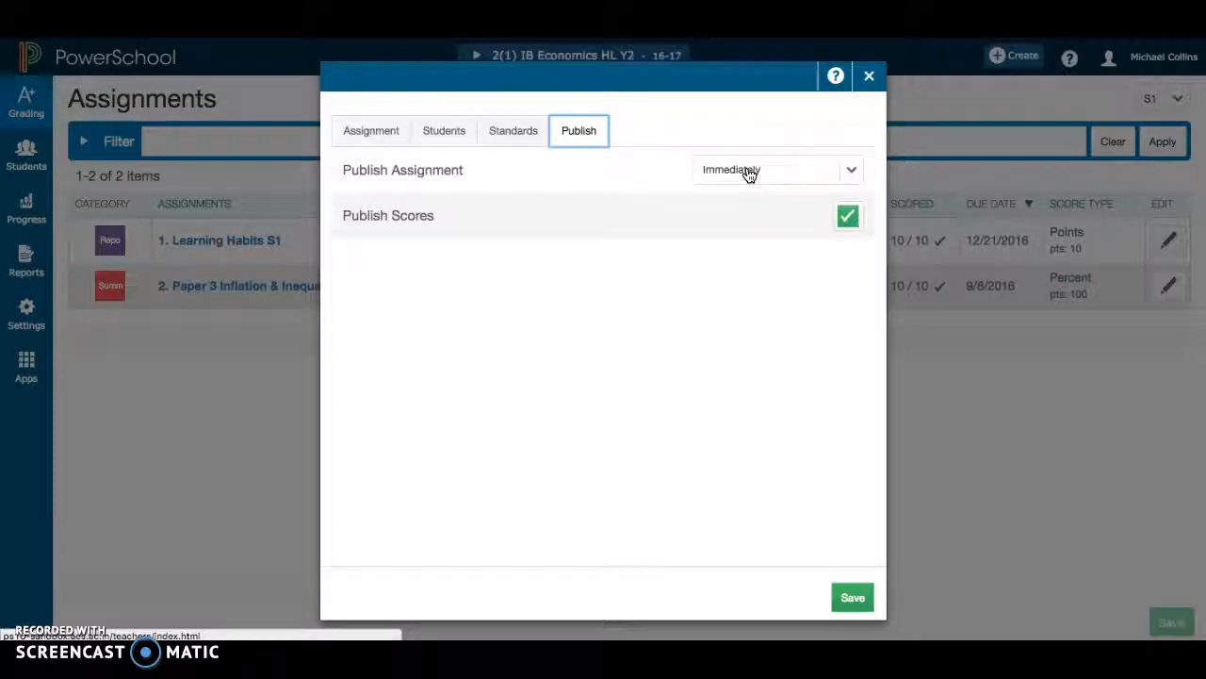
{"action": "left_click", "coordinate": [749, 174]}
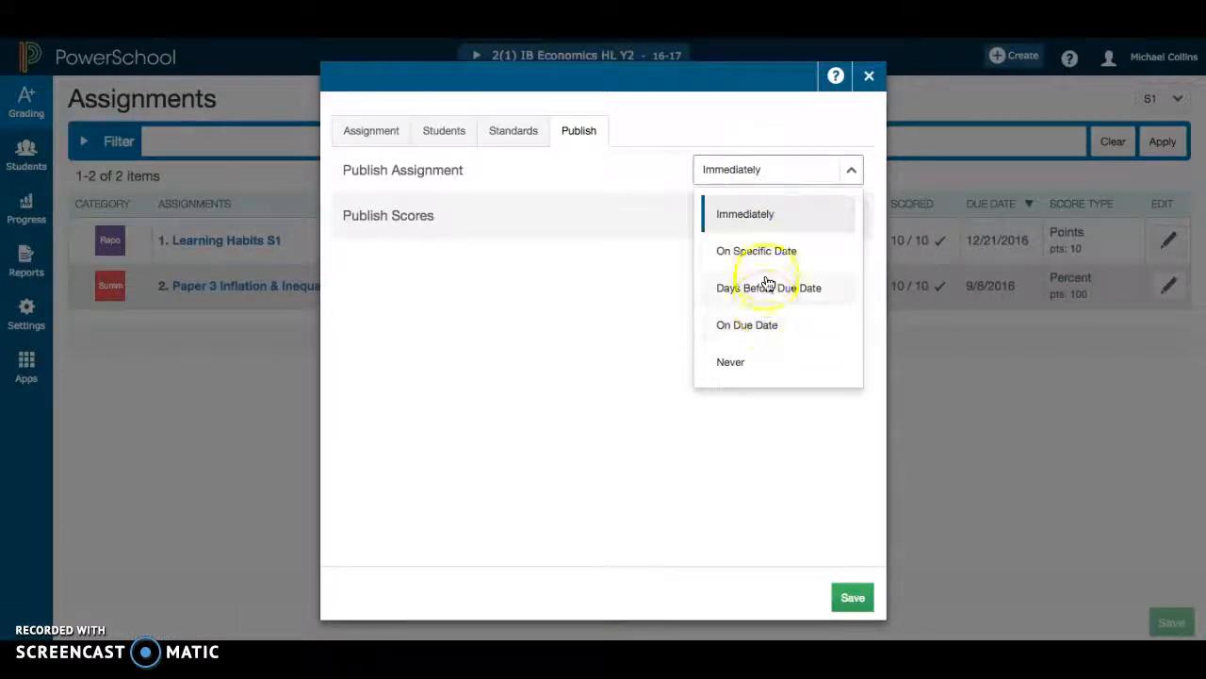
{"action": "left_click", "coordinate": [764, 218]}
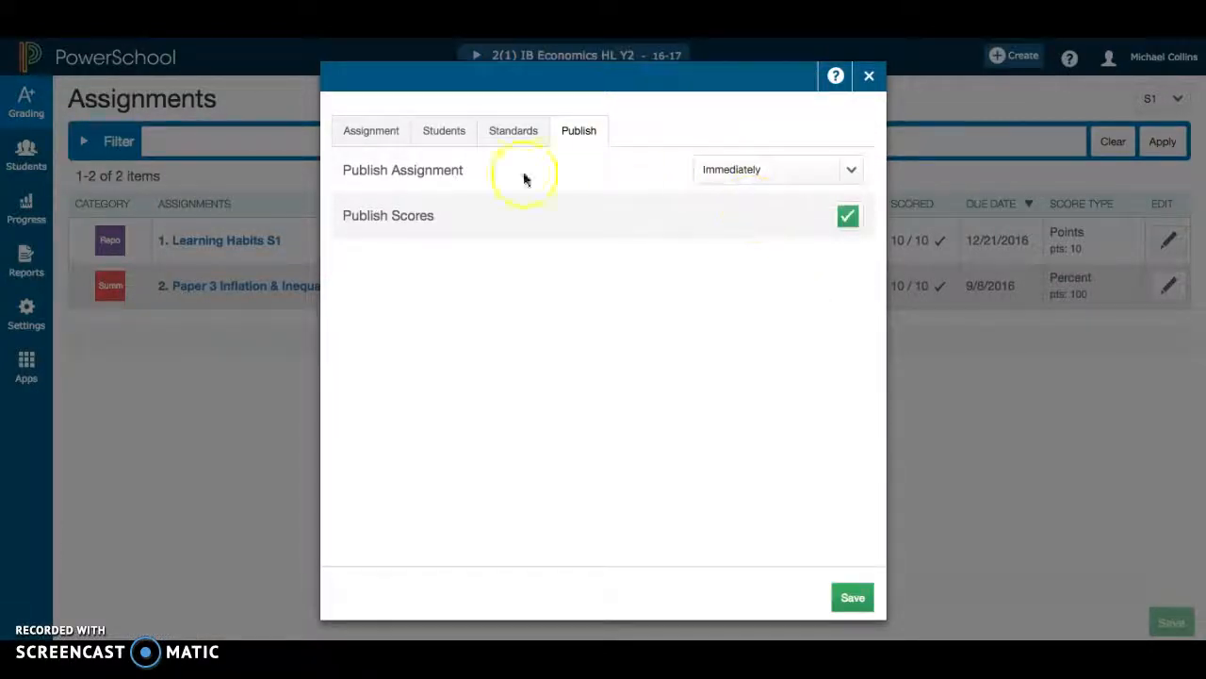
Step: Return to the main details of the Final Exam assignment, save it and close its window
{"action": "left_click", "coordinate": [389, 132]}
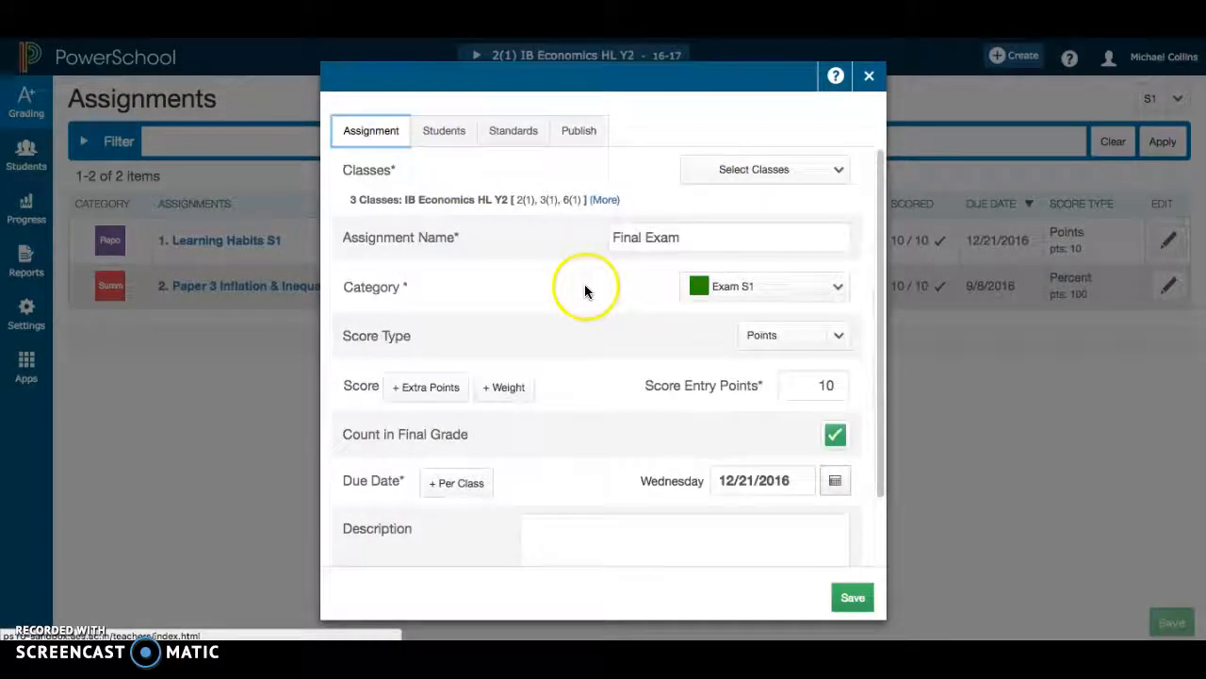
{"action": "left_click", "coordinate": [854, 596]}
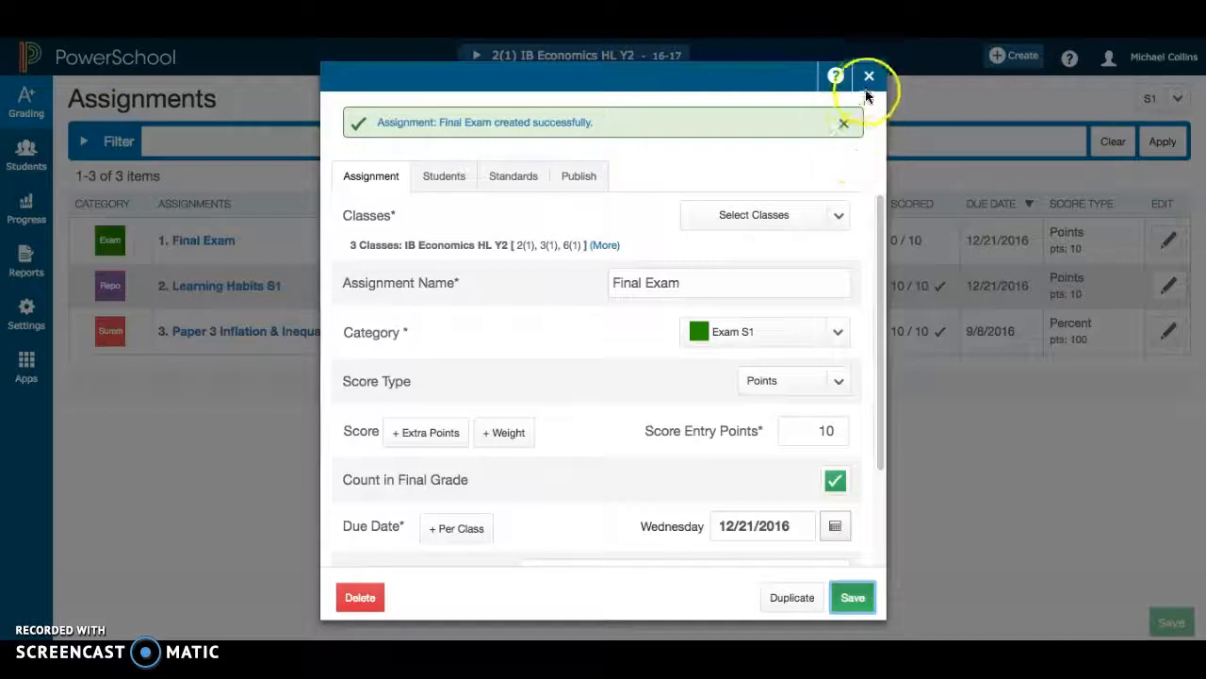
{"action": "left_click", "coordinate": [868, 77]}
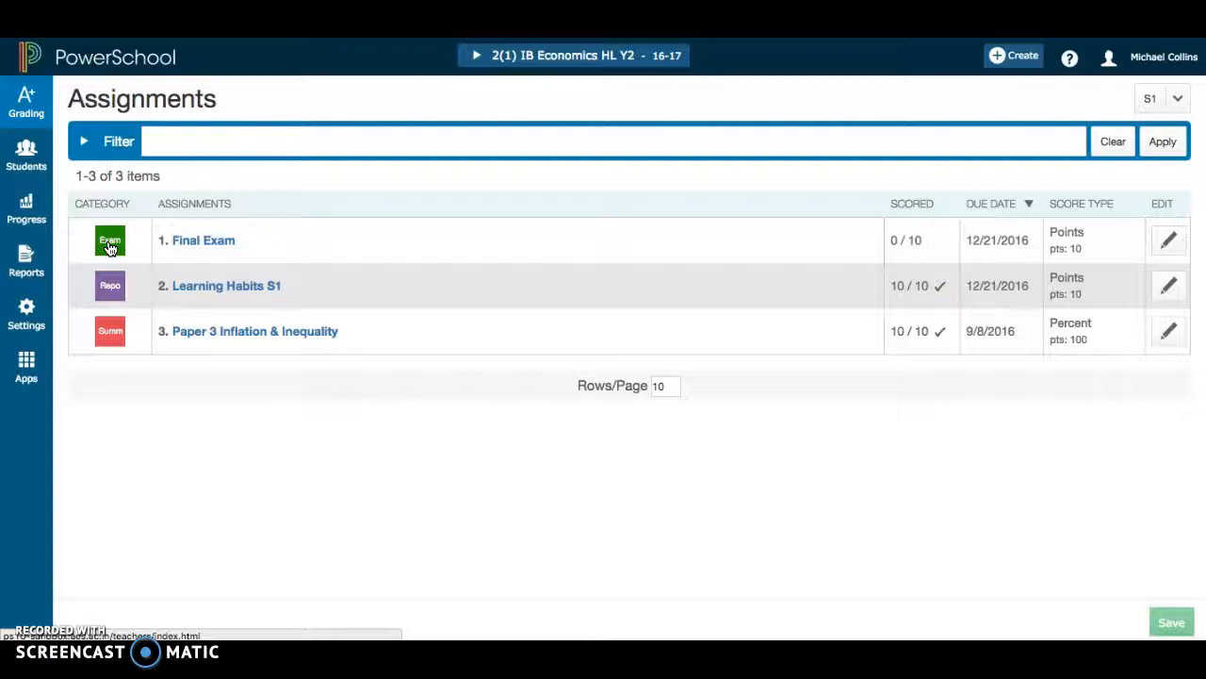
Step: In the Traditional Grade Calculations, replace Final Exam with Exam S1 in the S1 formula of 2(1) IB Economics HL Y2 and save
{"action": "left_click", "coordinate": [28, 309]}
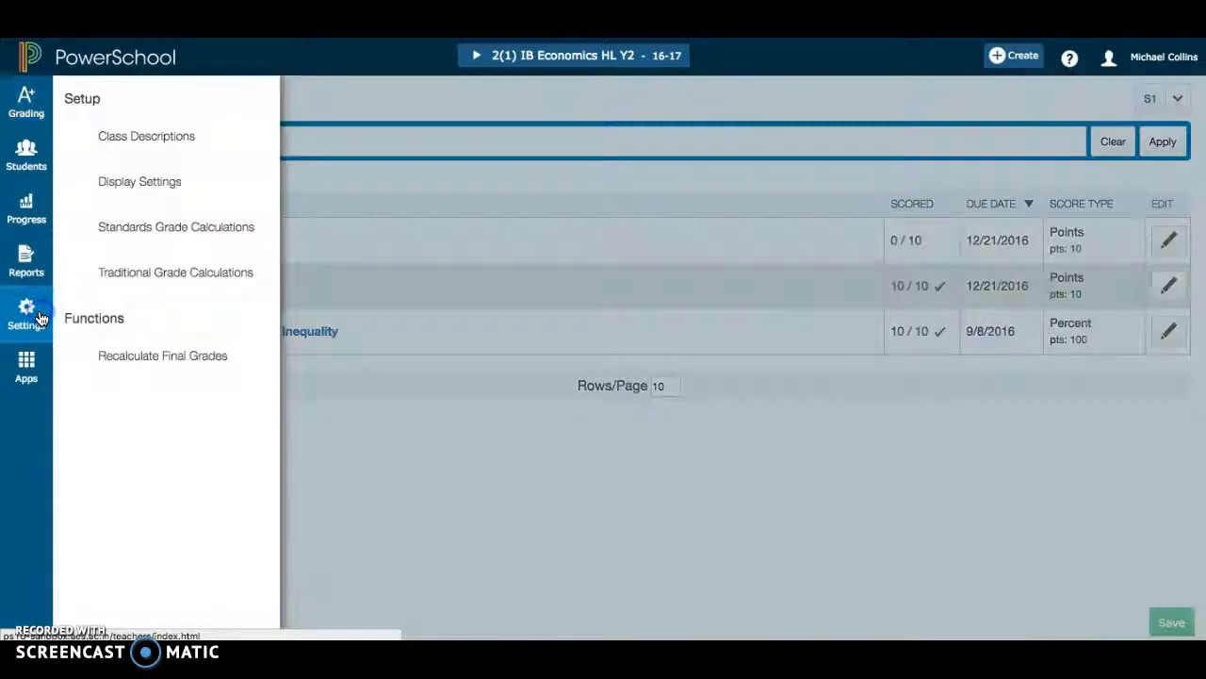
{"action": "left_click", "coordinate": [177, 275]}
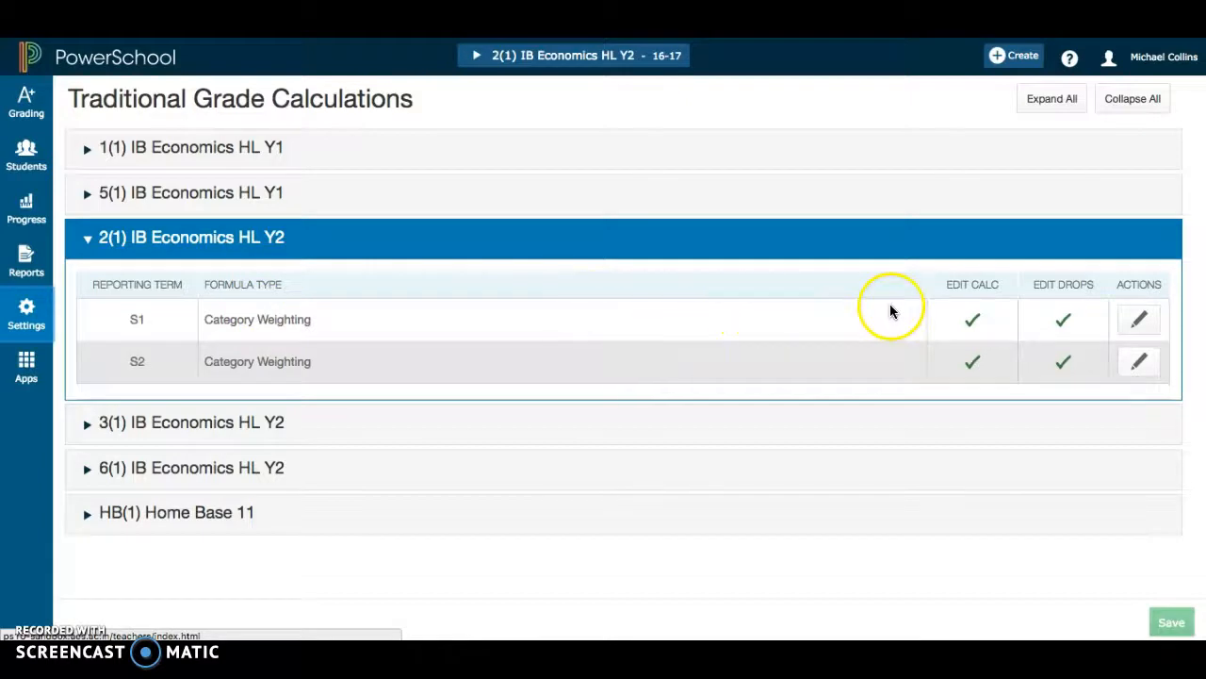
{"action": "left_click", "coordinate": [1143, 321]}
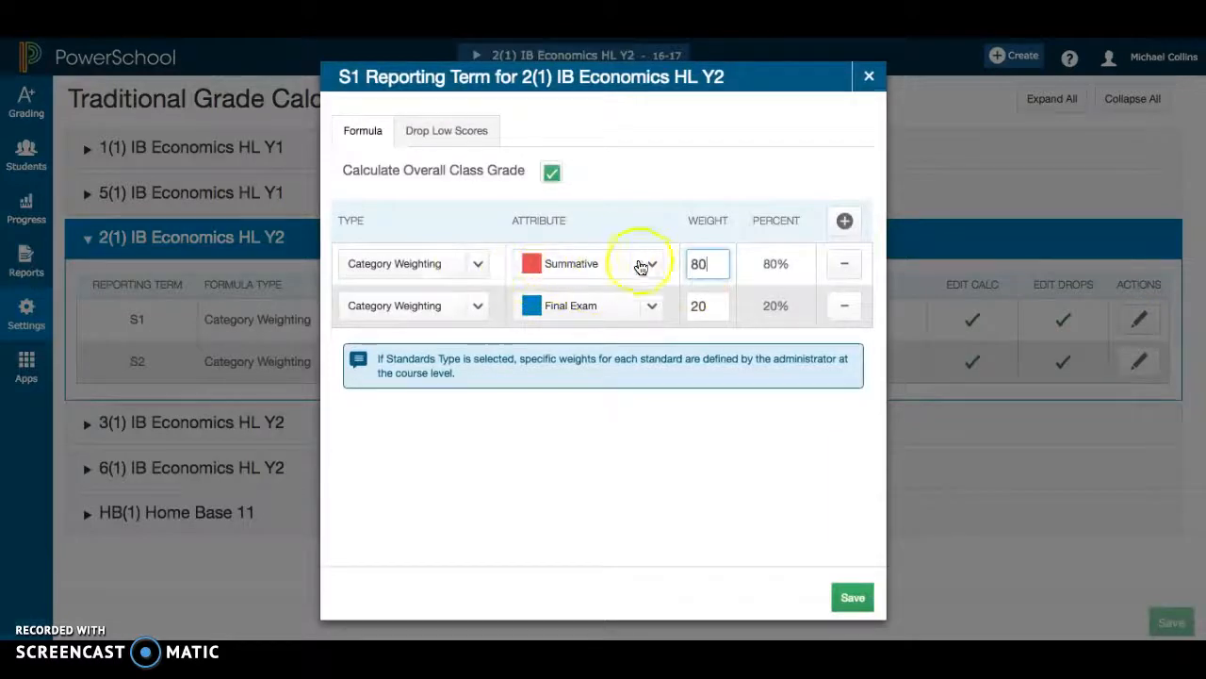
{"action": "left_click", "coordinate": [648, 301]}
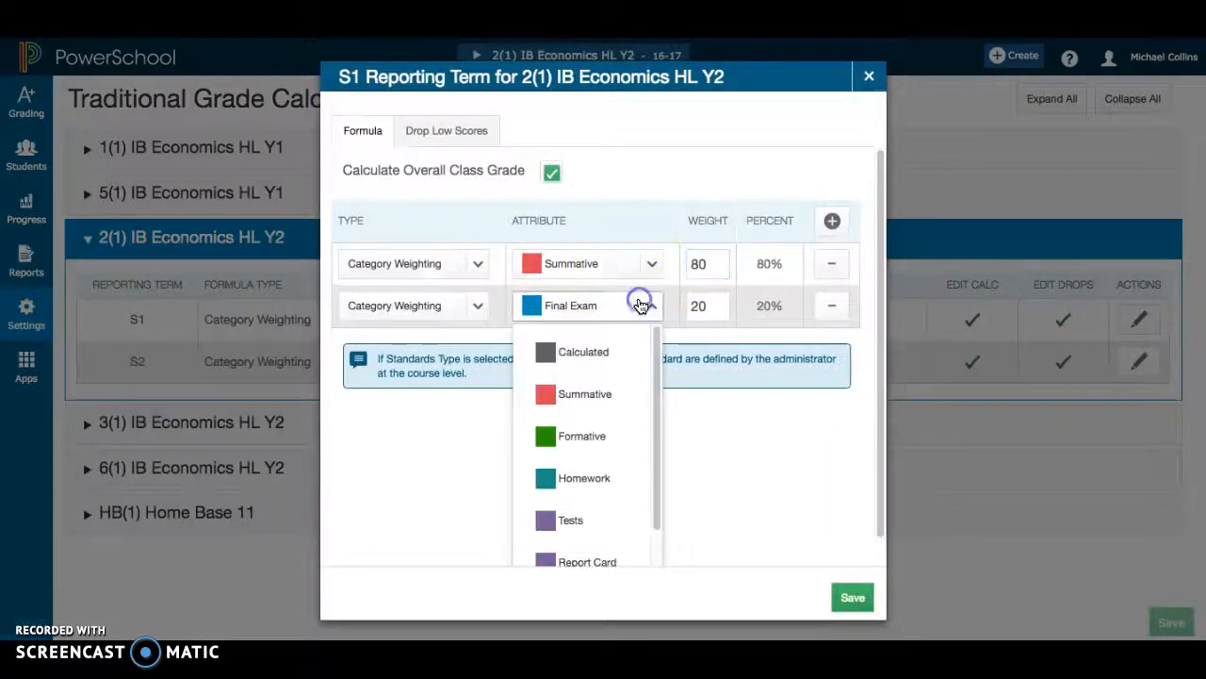
{"action": "left_click_drag", "start_coordinate": [657, 364], "coordinate": [656, 473]}
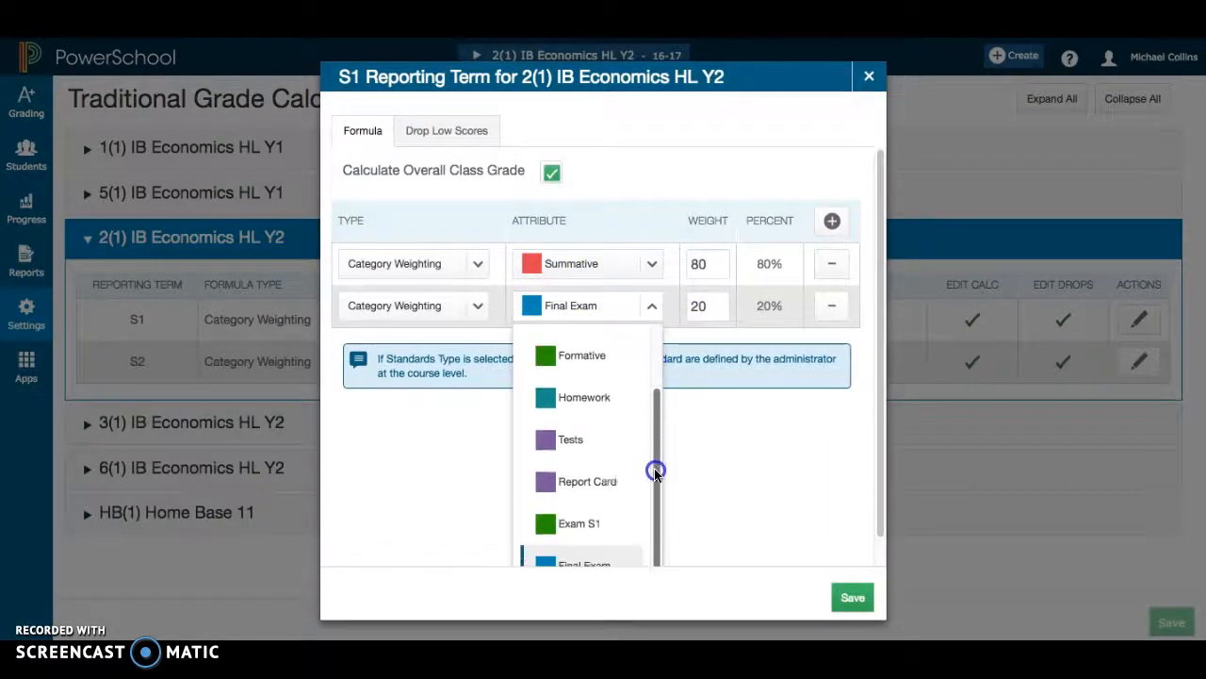
{"action": "left_click", "coordinate": [565, 522]}
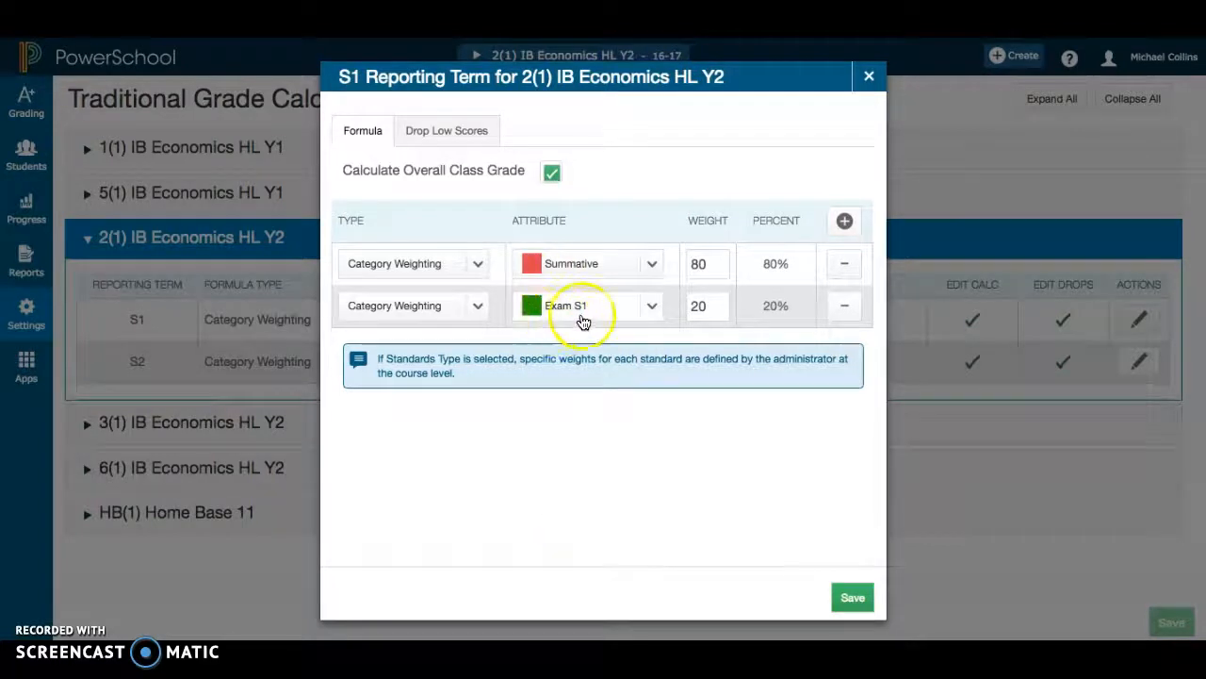
{"action": "left_click", "coordinate": [709, 307]}
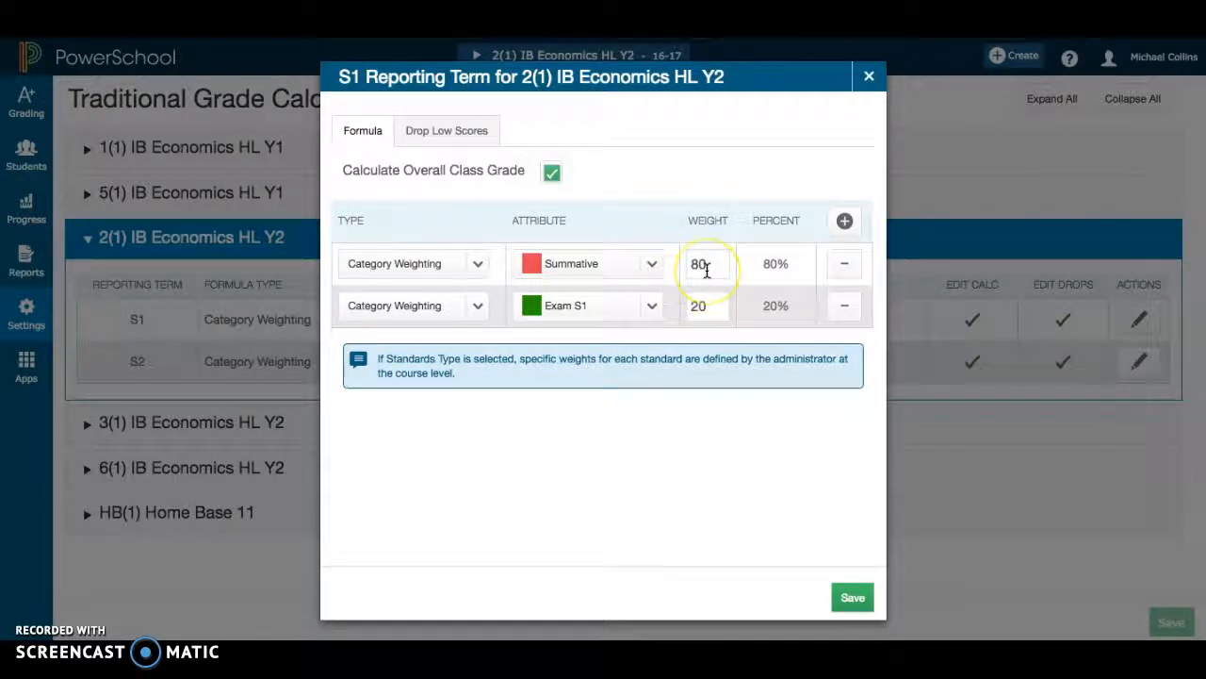
{"action": "left_click", "coordinate": [853, 598]}
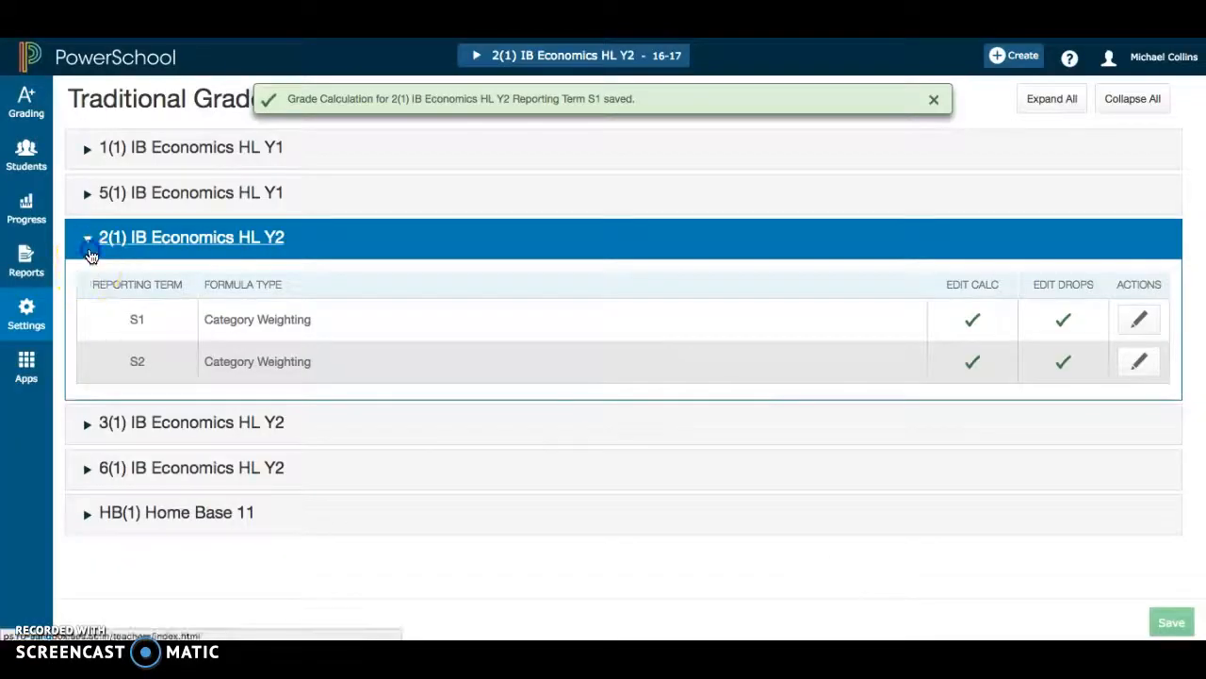
Step: In the S1 formula of 3(1) IB Economics HL Y2, set the existing category row to Summative with a weight of 80
{"action": "left_click", "coordinate": [91, 255]}
{"action": "left_click", "coordinate": [86, 285]}
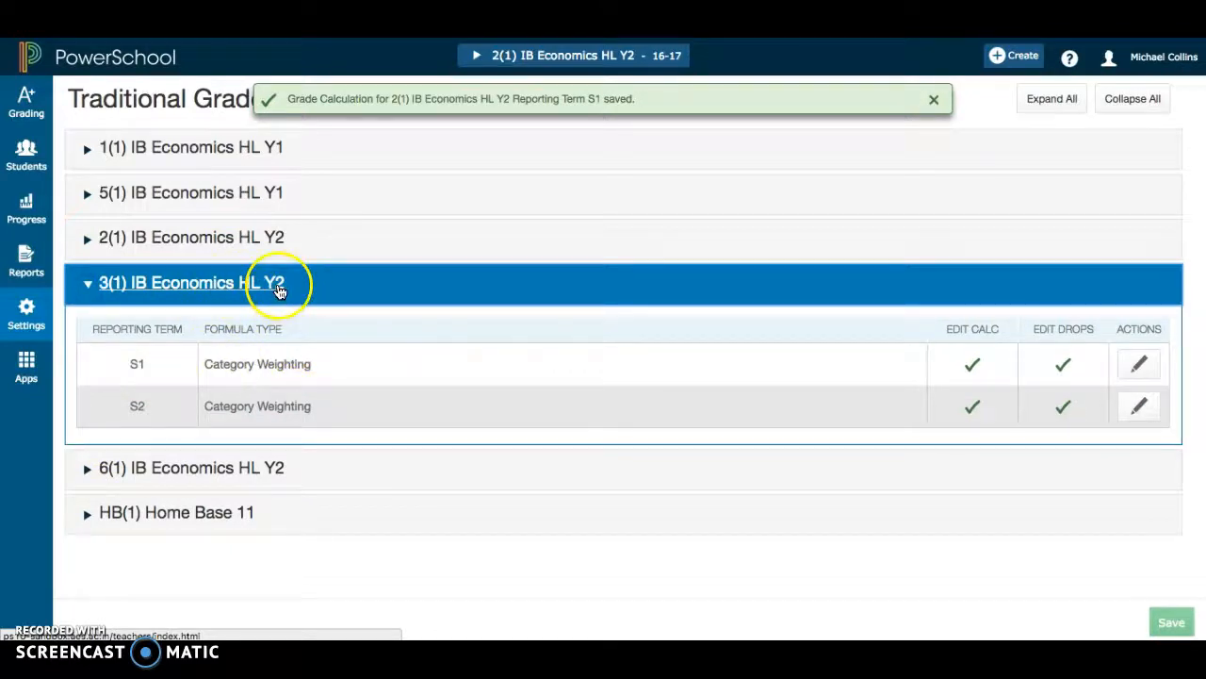
{"action": "left_click", "coordinate": [1138, 368]}
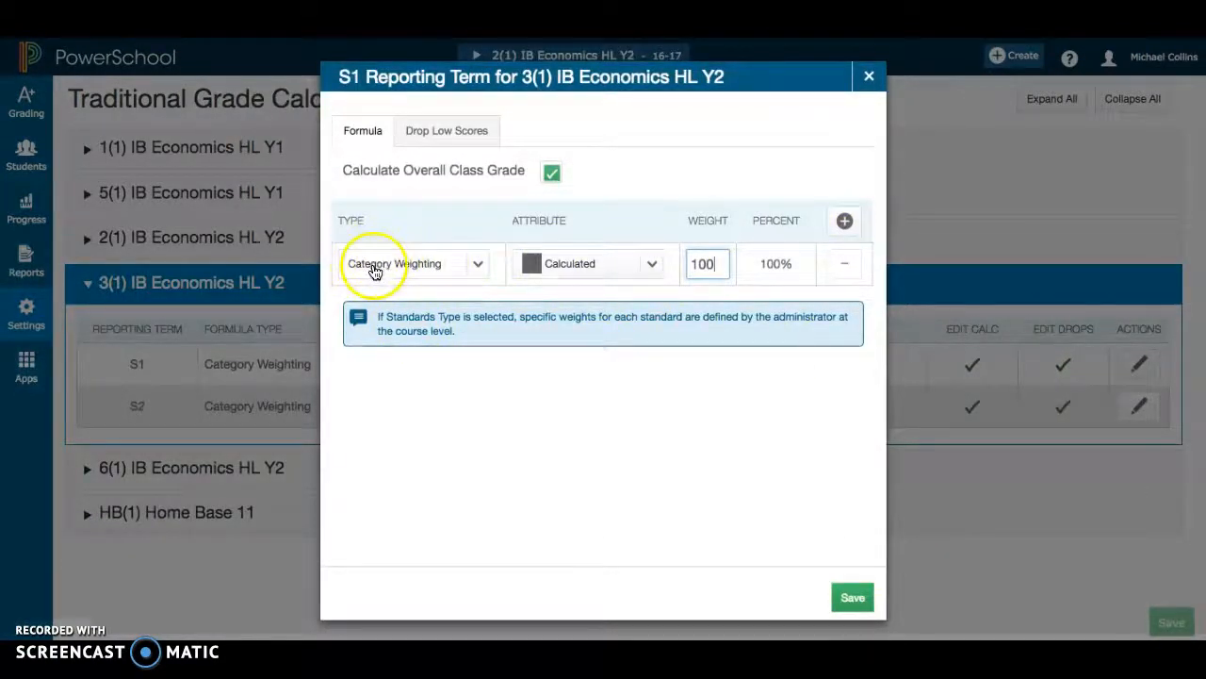
{"action": "left_click", "coordinate": [582, 263]}
{"action": "left_click", "coordinate": [579, 348]}
{"action": "double_click", "coordinate": [715, 268]}
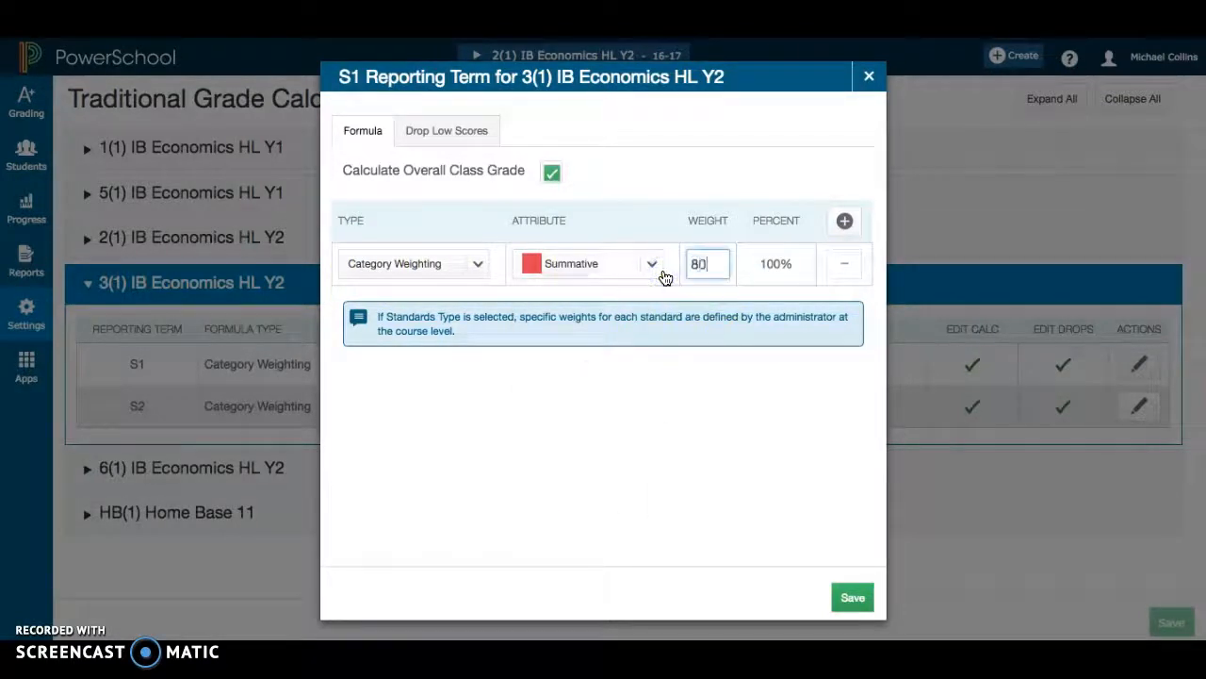
{"action": "type", "text": "80"}
Step: Add an Exam S1 category weighting of 20 to the S1 formula of 3(1) IB Economics HL Y2 and save
{"action": "left_click", "coordinate": [844, 222]}
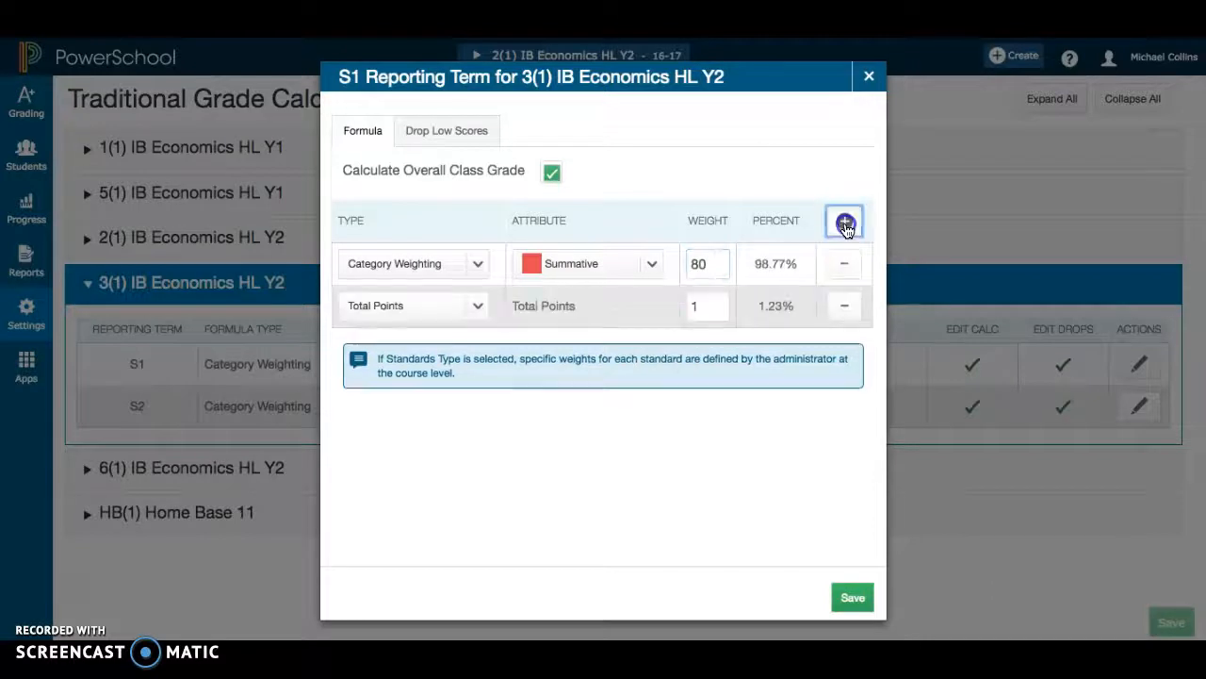
{"action": "left_click", "coordinate": [463, 304]}
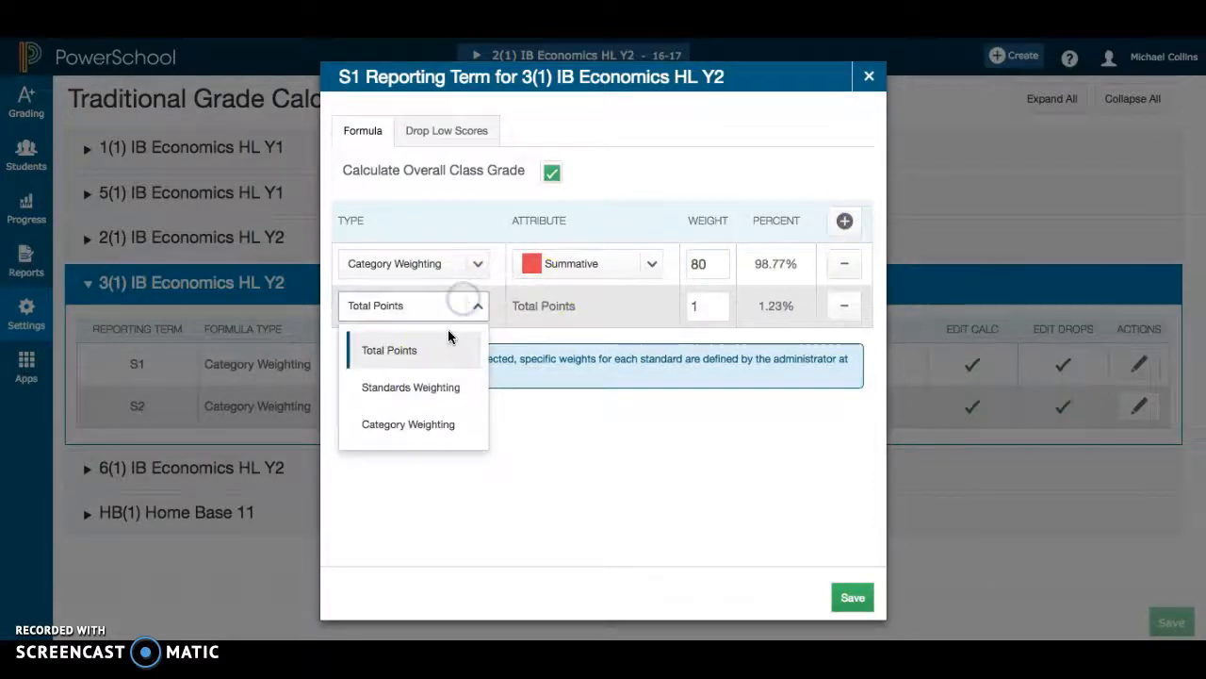
{"action": "left_click", "coordinate": [432, 425]}
{"action": "left_click", "coordinate": [586, 304]}
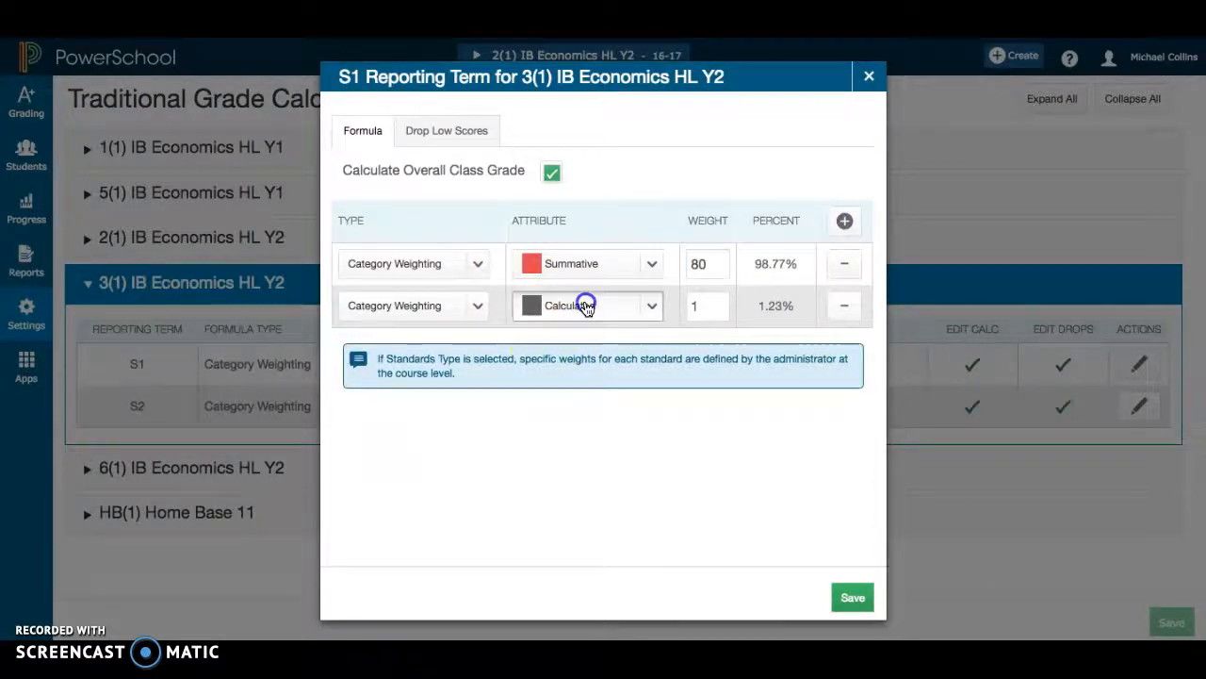
{"action": "scroll", "coordinate": [599, 490], "scroll_direction": "down", "scroll_amount": 2}
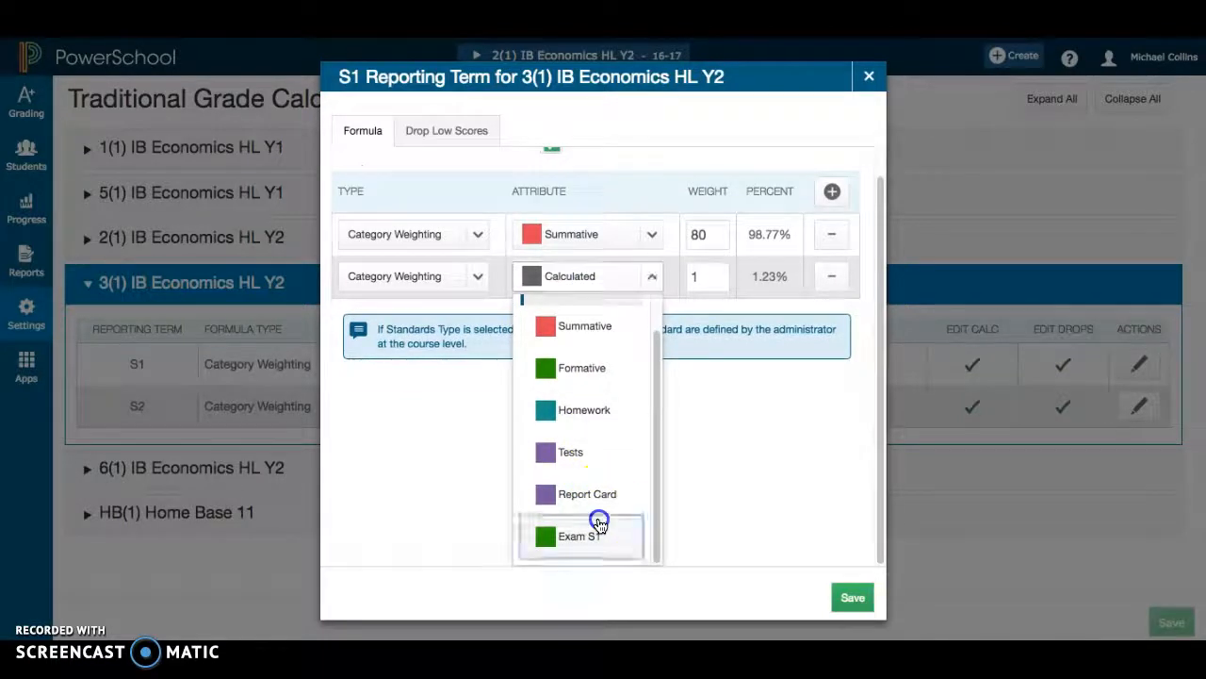
{"action": "left_click", "coordinate": [598, 535]}
{"action": "left_click", "coordinate": [705, 302]}
{"action": "key", "text": "BackSpace"}
{"action": "type", "text": "20"}
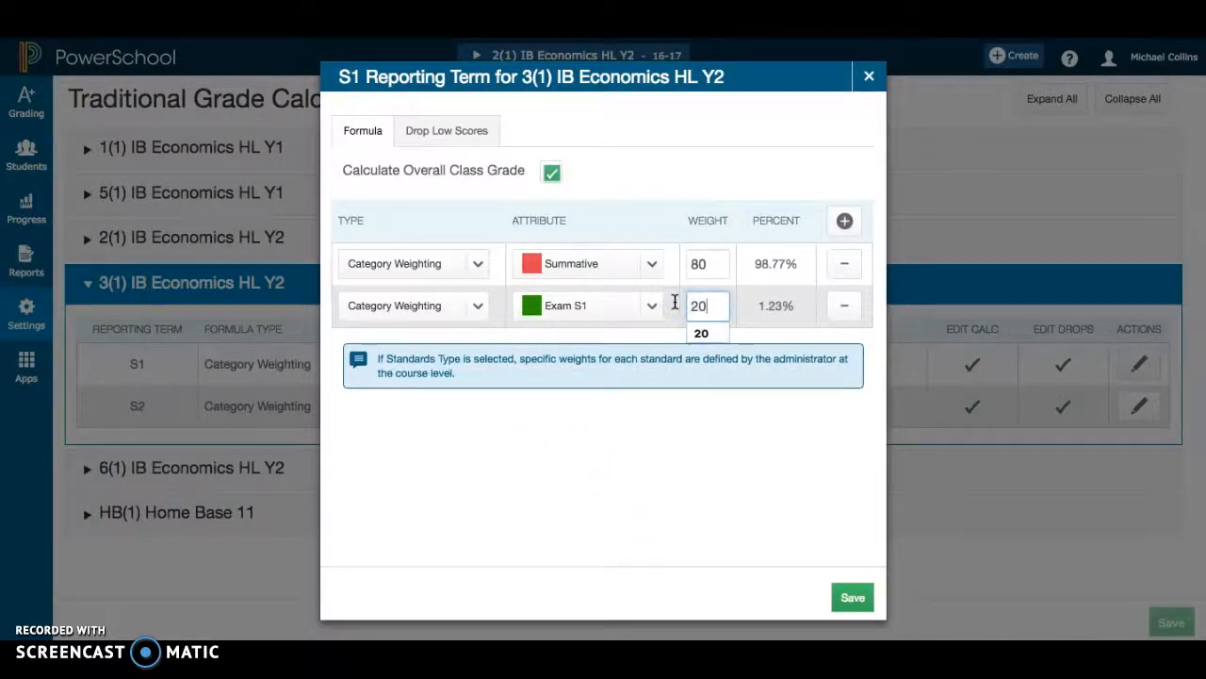
{"action": "key", "text": "Tab"}
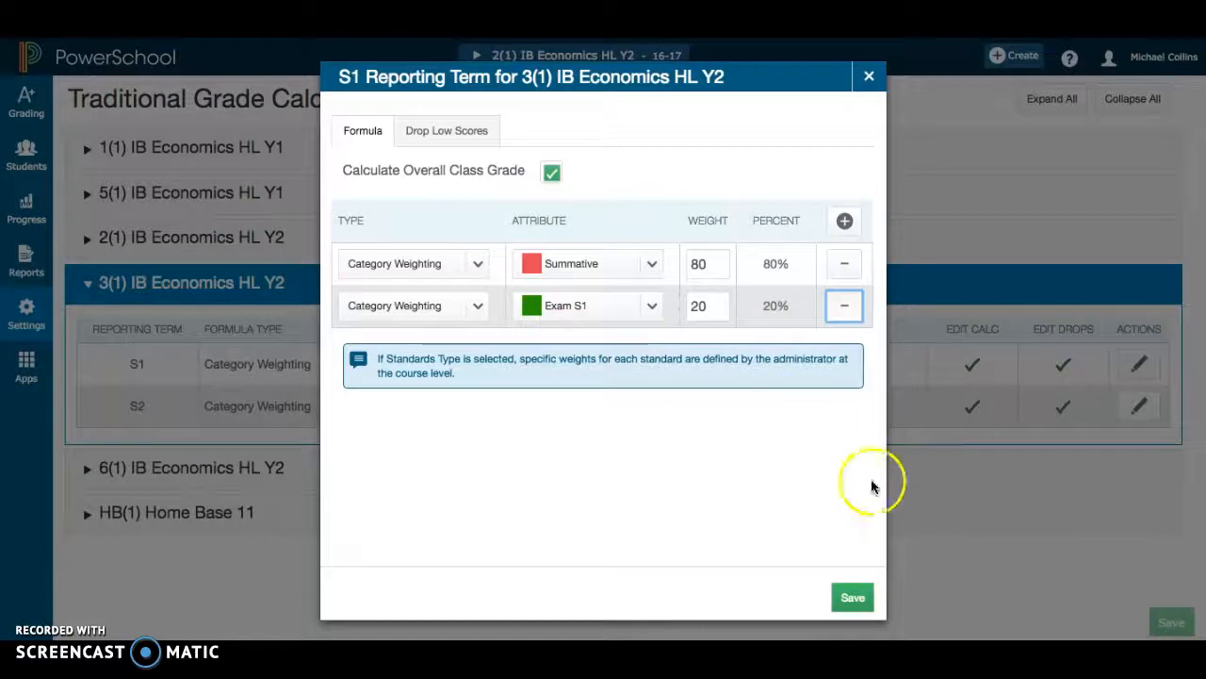
{"action": "left_click", "coordinate": [853, 598]}
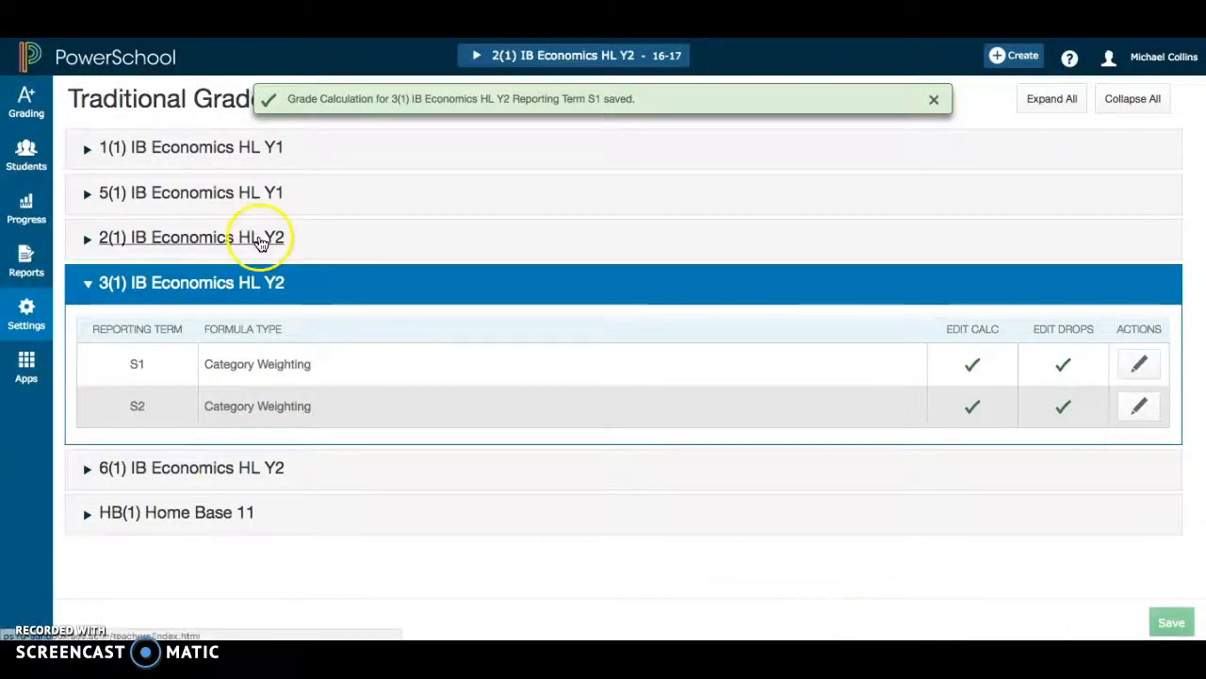
Step: In the S1 formula of 6(1) IB Economics HL Y2, set the existing category row to Formative with a weight of 10
{"action": "left_click", "coordinate": [266, 280]}
{"action": "left_click", "coordinate": [240, 324]}
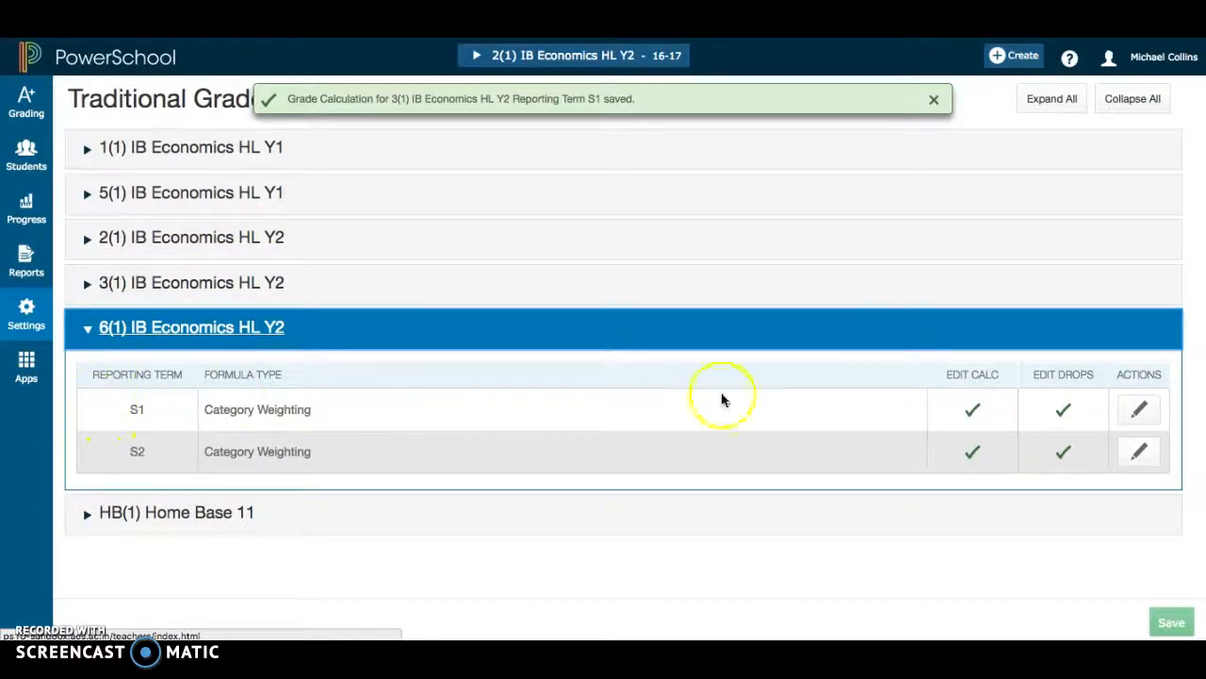
{"action": "left_click", "coordinate": [1141, 413]}
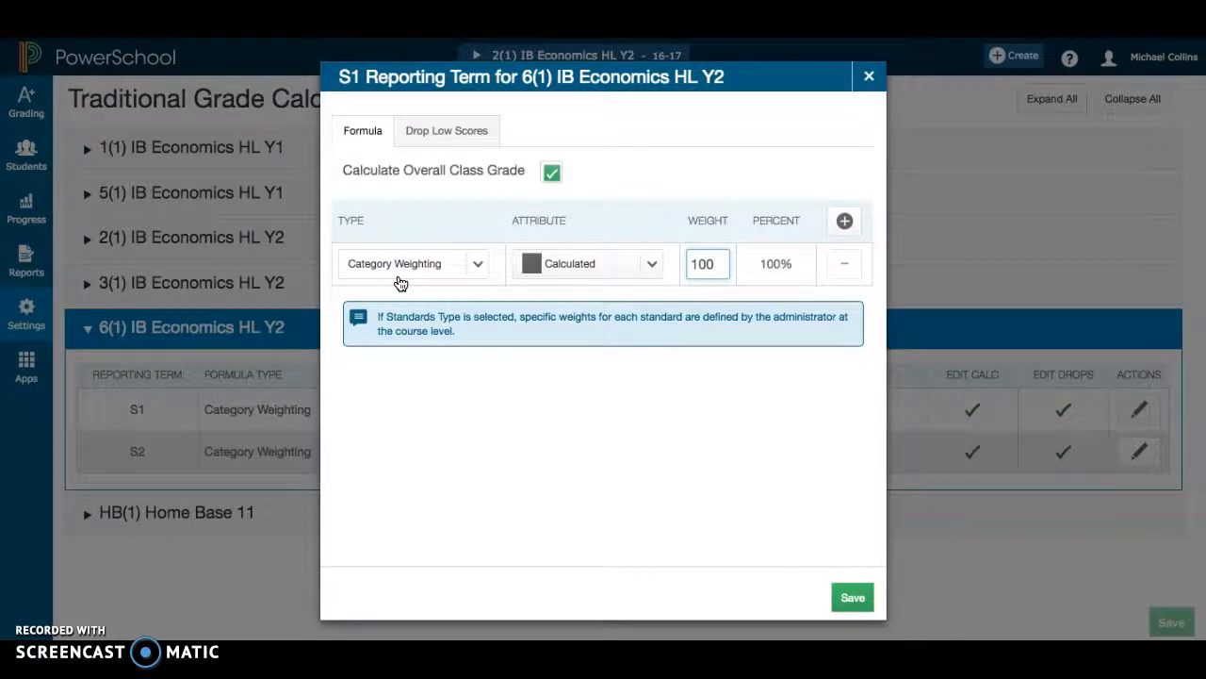
{"action": "left_click", "coordinate": [411, 282]}
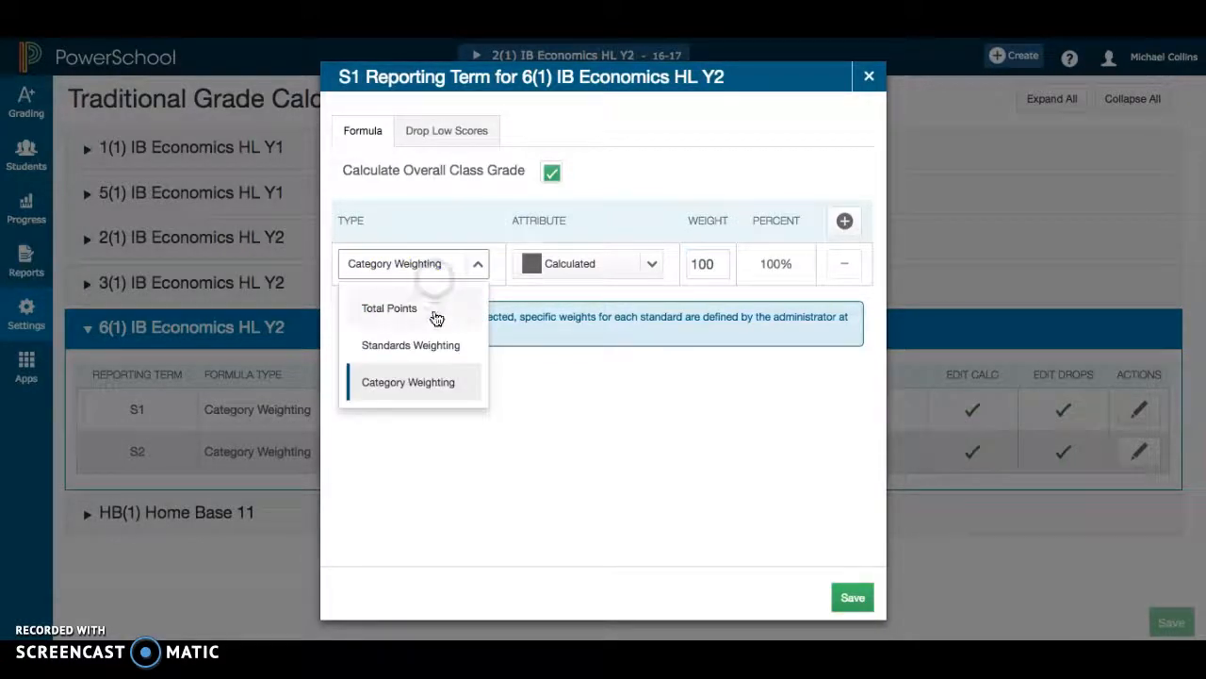
{"action": "left_click", "coordinate": [438, 386]}
{"action": "left_click", "coordinate": [614, 269]}
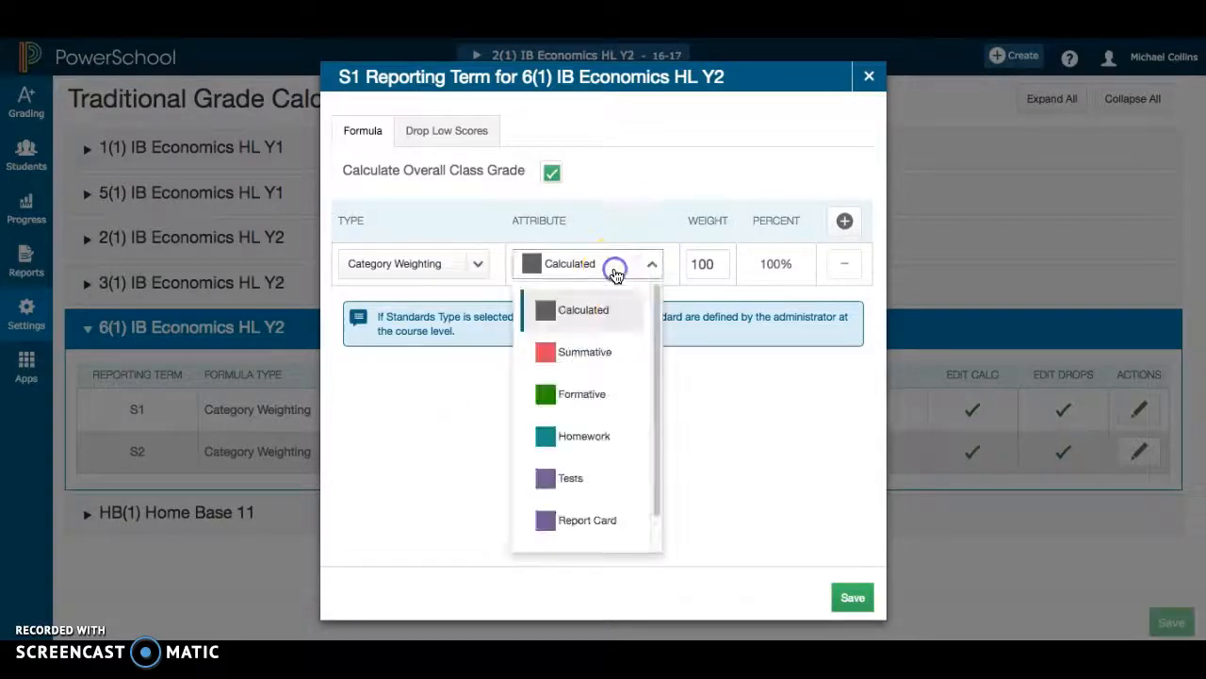
{"action": "left_click", "coordinate": [596, 344]}
{"action": "left_click", "coordinate": [583, 394]}
{"action": "left_click_drag", "start_coordinate": [723, 264], "coordinate": [676, 264]}
{"action": "type", "text": "10"}
Step: Add a Summative category weighting of 70 to the S1 formula of 6(1) IB Economics HL Y2
{"action": "left_click", "coordinate": [845, 223]}
{"action": "left_click", "coordinate": [387, 311]}
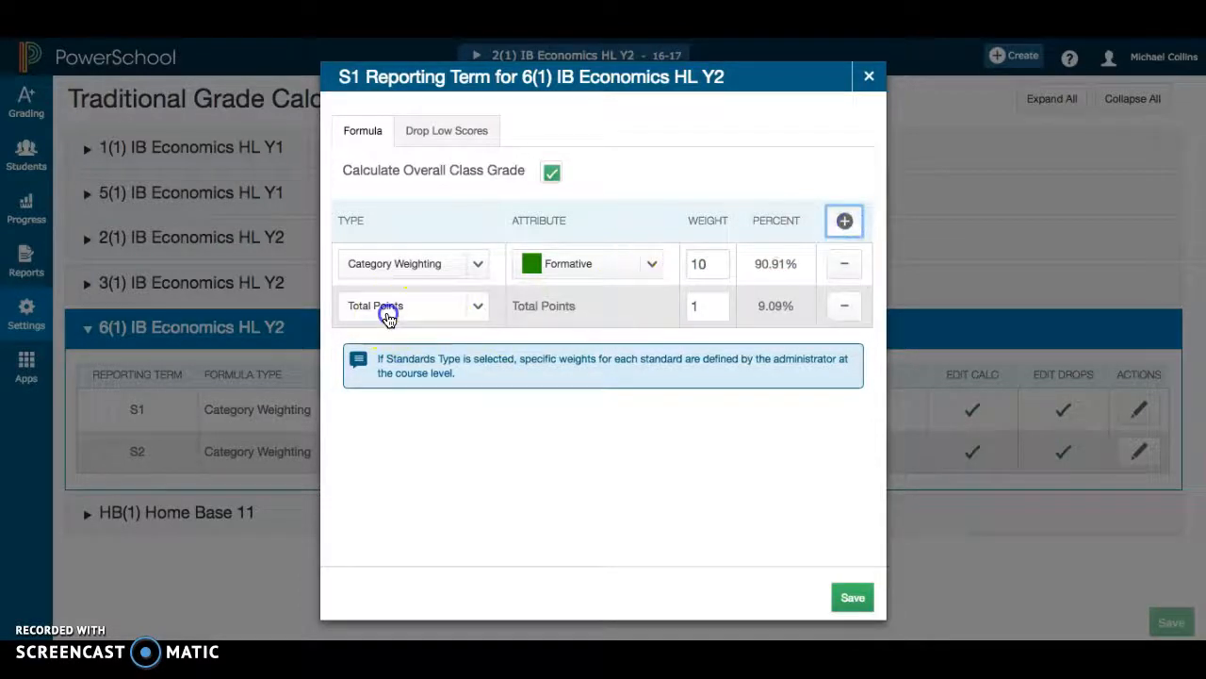
{"action": "left_click", "coordinate": [396, 394]}
{"action": "left_click", "coordinate": [398, 424]}
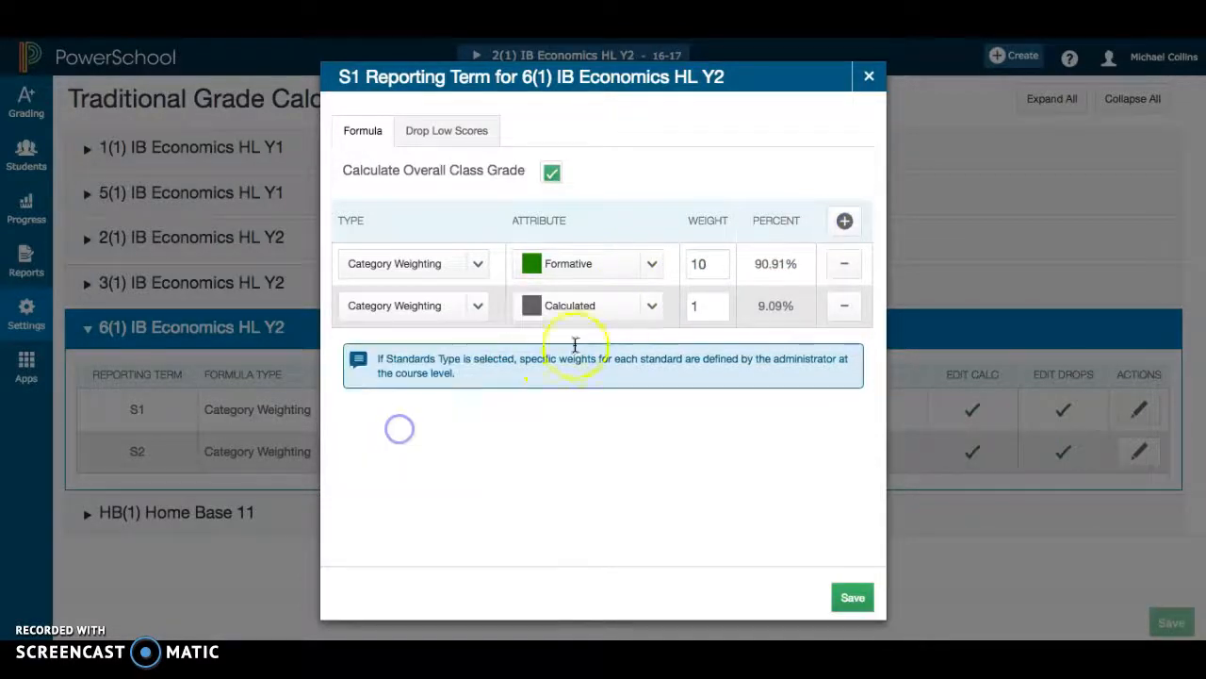
{"action": "left_click", "coordinate": [613, 309]}
{"action": "left_click", "coordinate": [579, 394]}
{"action": "left_click", "coordinate": [685, 310]}
{"action": "type", "text": "70"}
{"action": "key", "text": "Tab"}
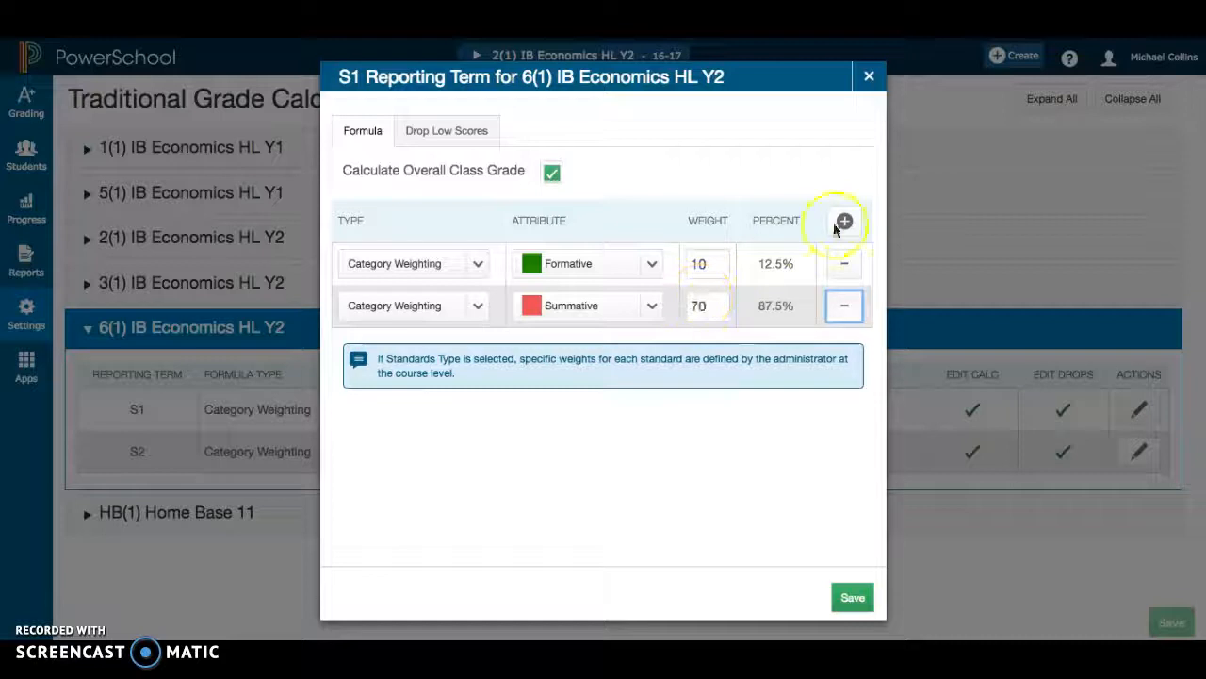
Step: Add an Exam S1 category weighting of 20 to the S1 formula of 6(1) IB Economics HL Y2 and save
{"action": "left_click", "coordinate": [844, 221]}
{"action": "left_click", "coordinate": [386, 348]}
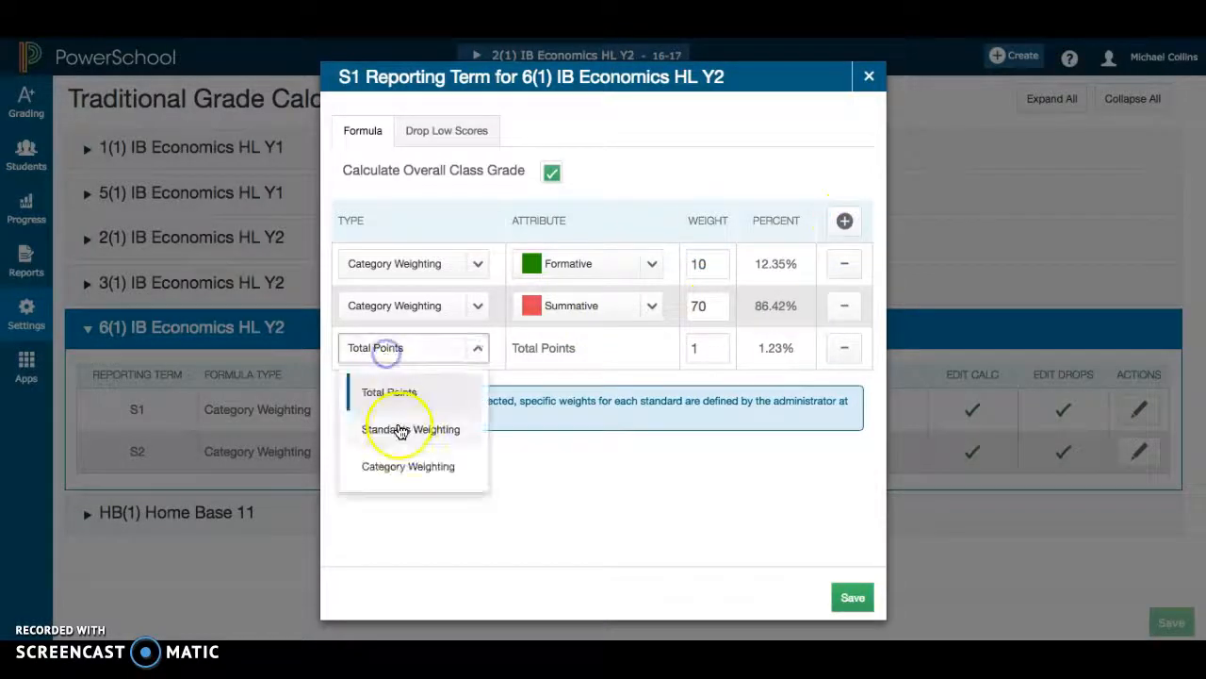
{"action": "left_click", "coordinate": [395, 472]}
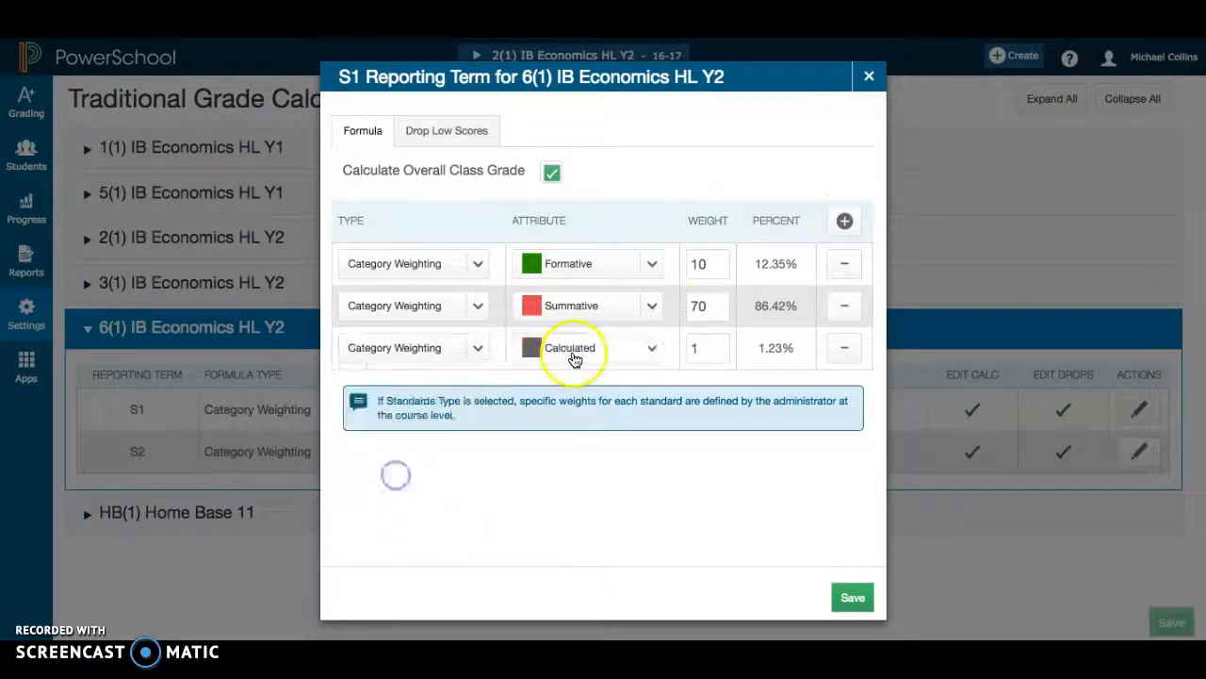
{"action": "left_click", "coordinate": [574, 354]}
{"action": "scroll", "coordinate": [579, 386], "scroll_direction": "down", "scroll_amount": 3}
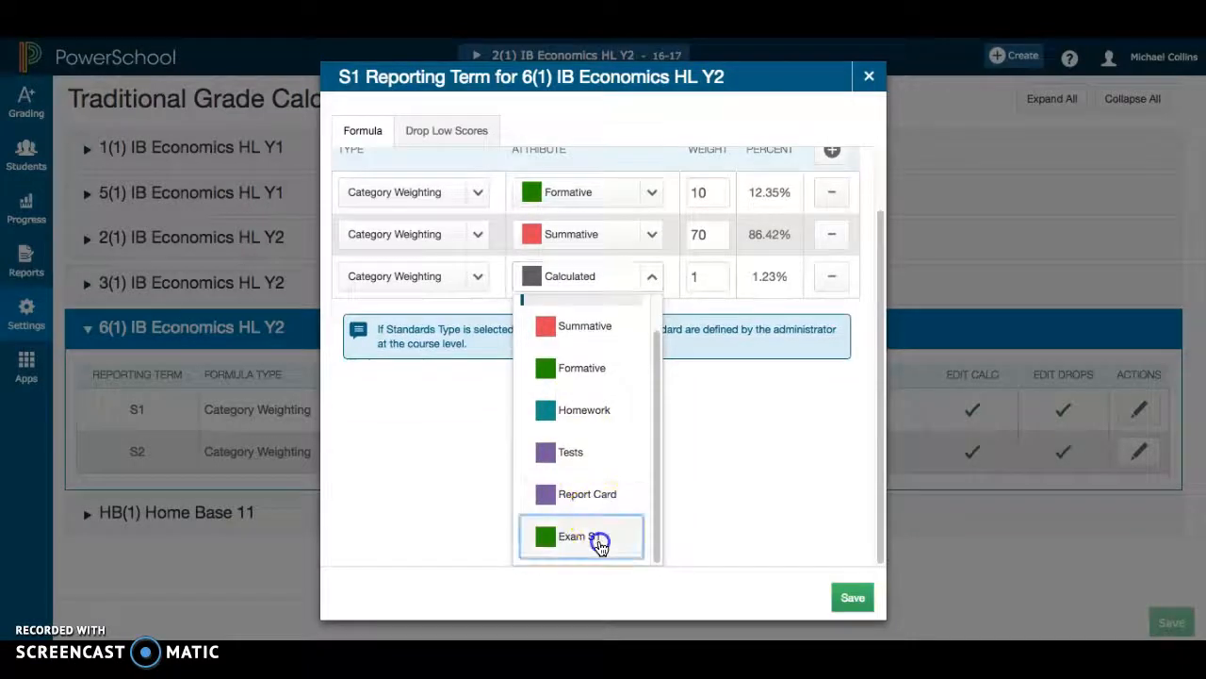
{"action": "left_click", "coordinate": [599, 541]}
{"action": "double_click", "coordinate": [706, 348]}
{"action": "type", "text": "20"}
{"action": "key", "text": "Tab"}
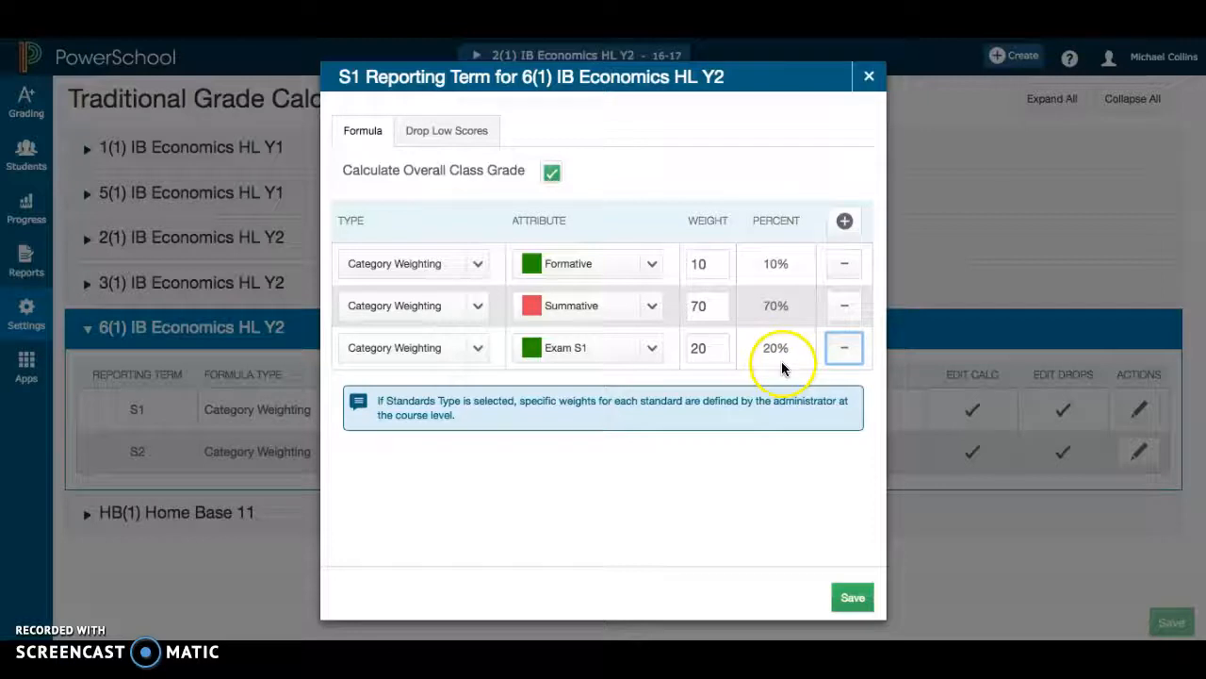
{"action": "left_click", "coordinate": [855, 598]}
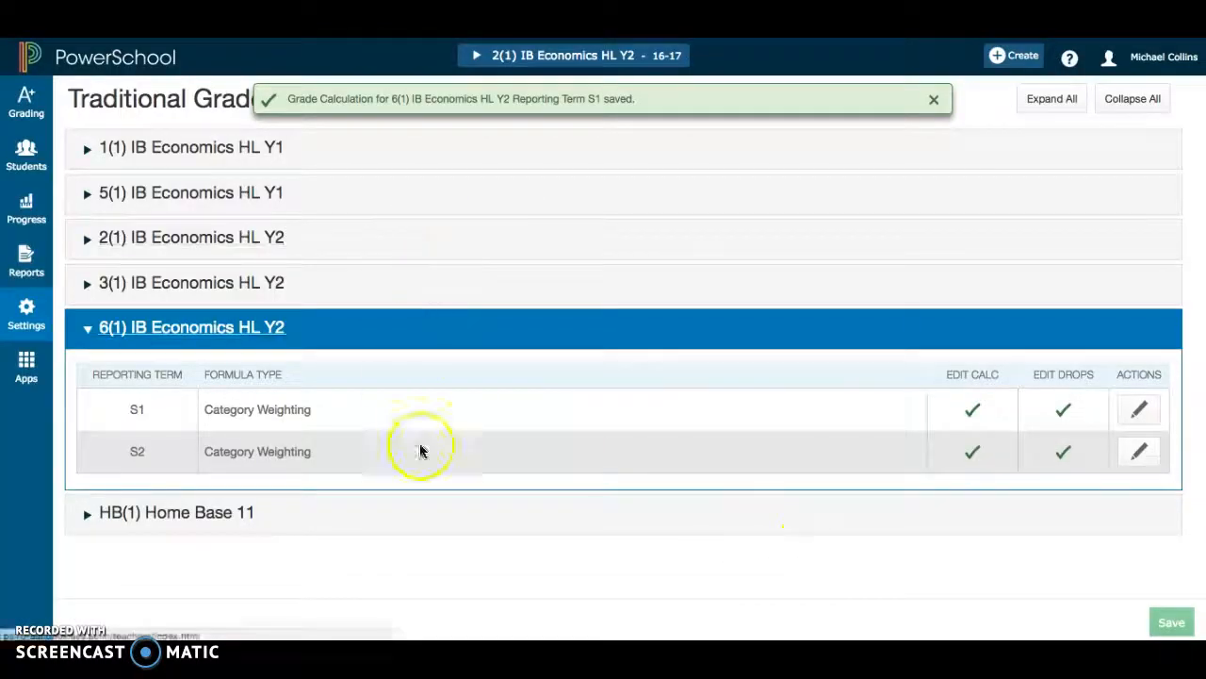
Step: Bring up the assignment and grade pages available under Grading
{"action": "left_click", "coordinate": [26, 106]}
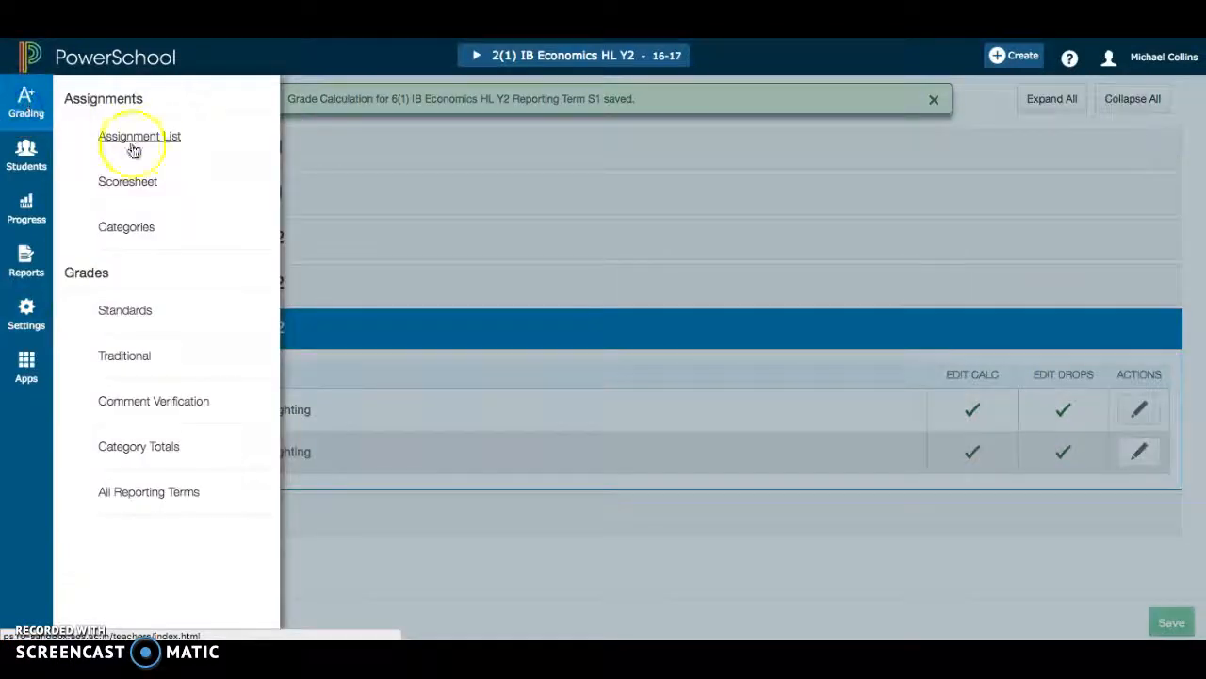